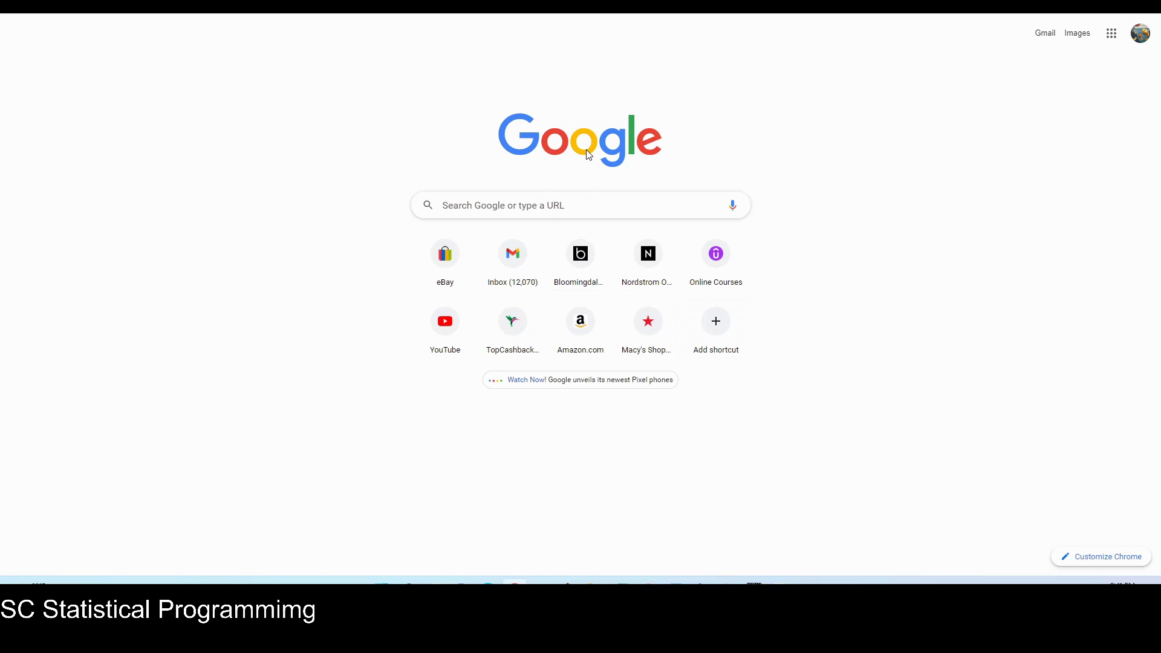
Search Google for 'sas ondemand for academics' using the suggested query.
{"action": "left_click", "coordinate": [553, 208]}
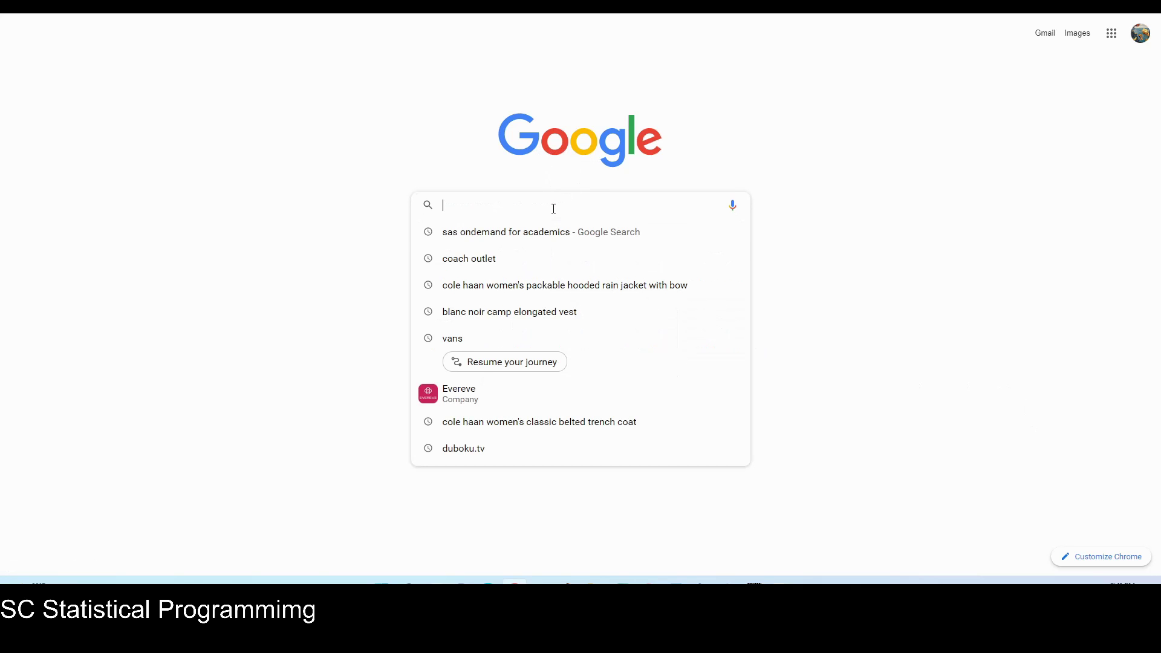
{"action": "type", "text": "sas ondemand for academics"}
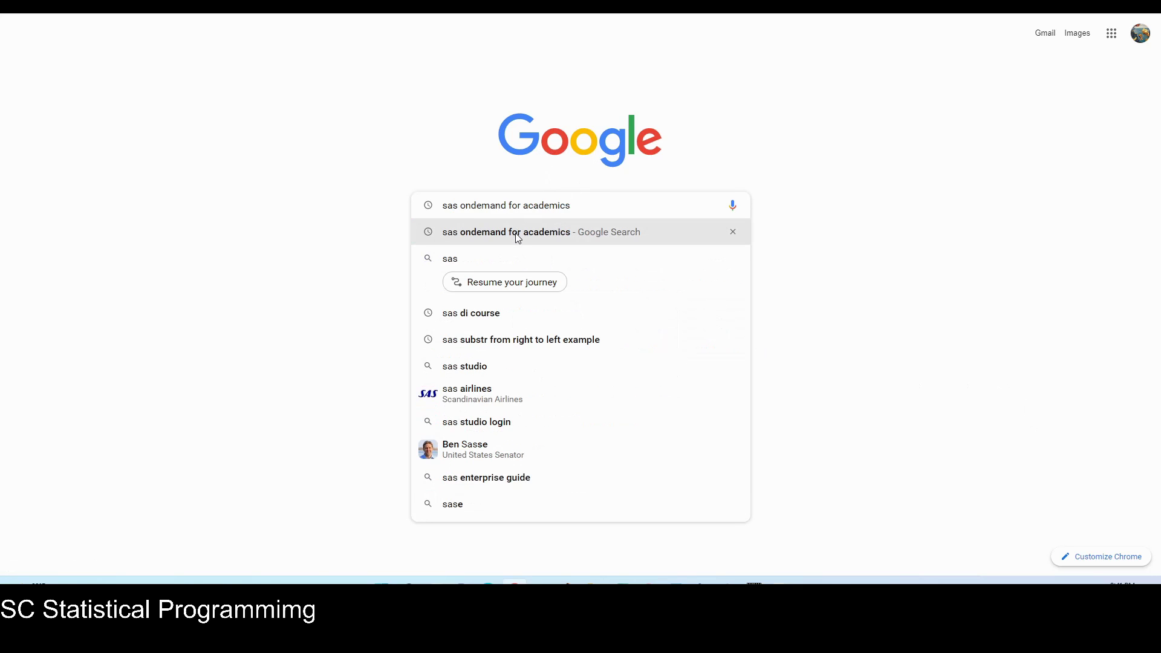
{"action": "left_click", "coordinate": [518, 237]}
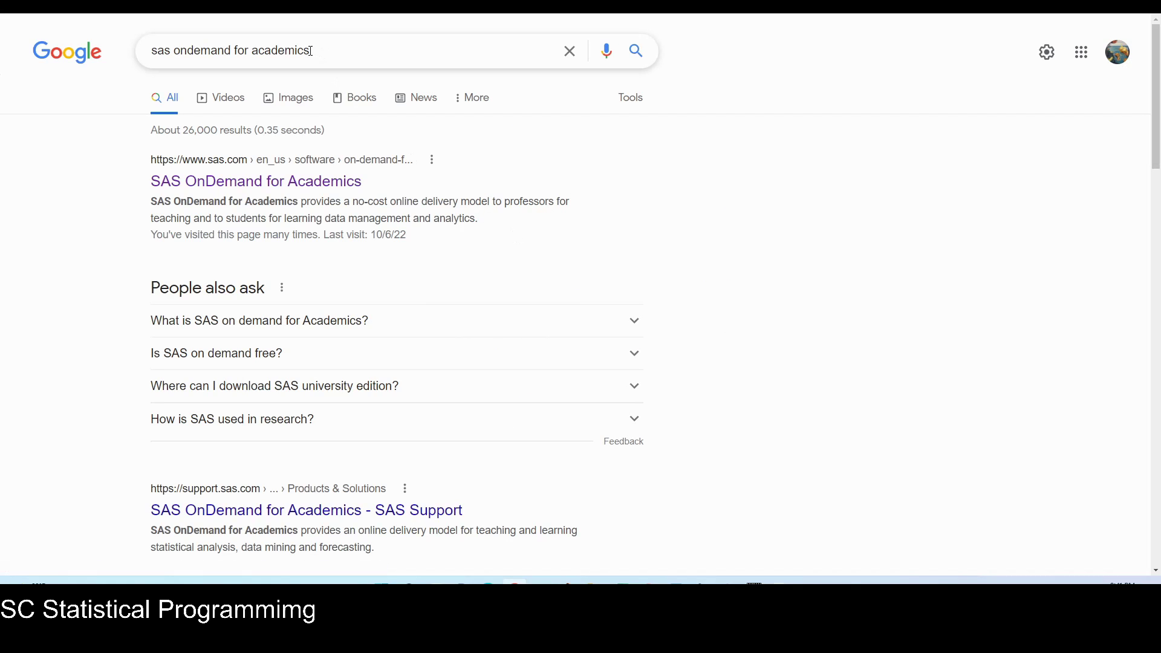
{"action": "left_click_drag", "start_coordinate": [309, 50], "coordinate": [151, 51]}
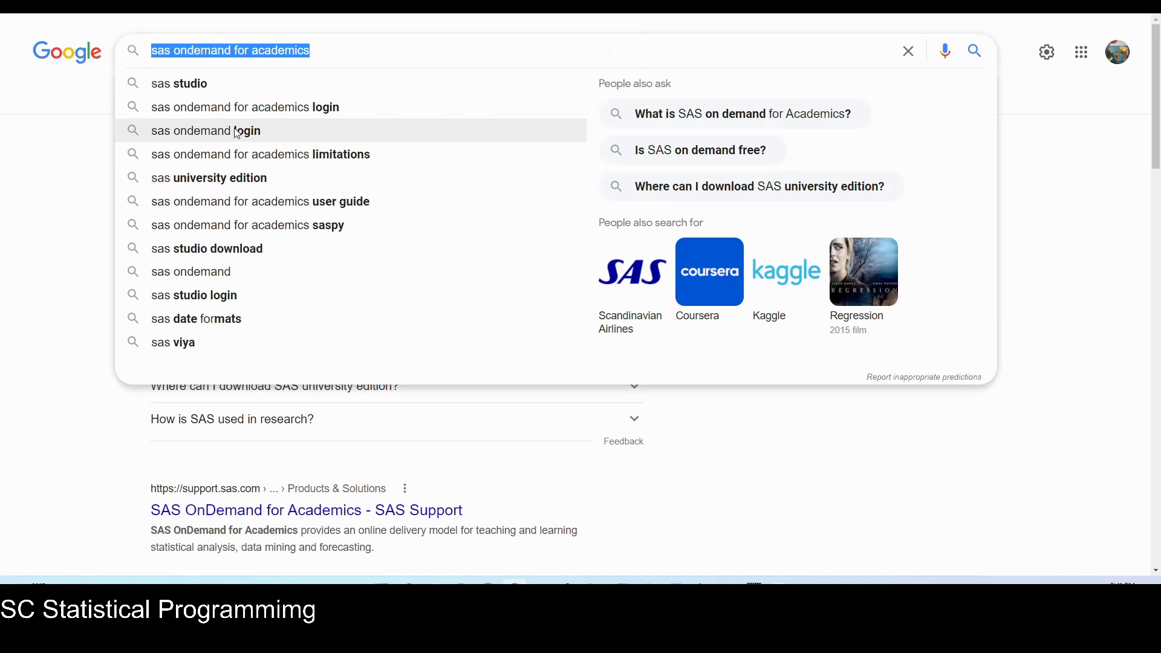
{"action": "left_click", "coordinate": [77, 157]}
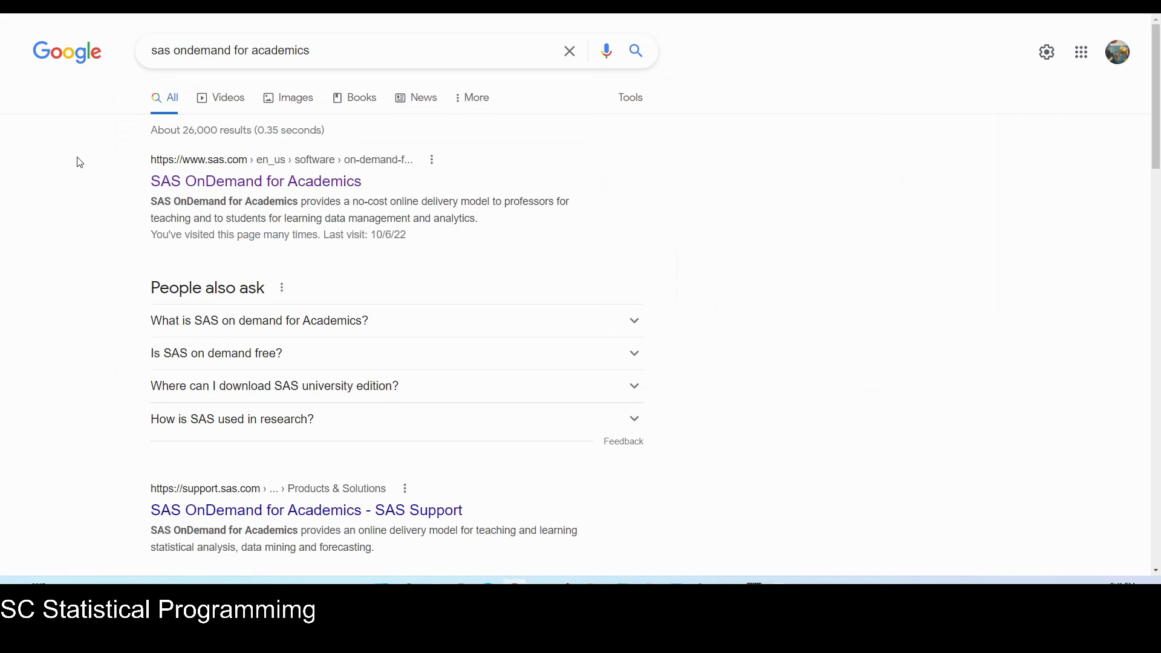
Open the top SAS OnDemand for Academics result and read its overview and announcement banner.
{"action": "left_click", "coordinate": [208, 185]}
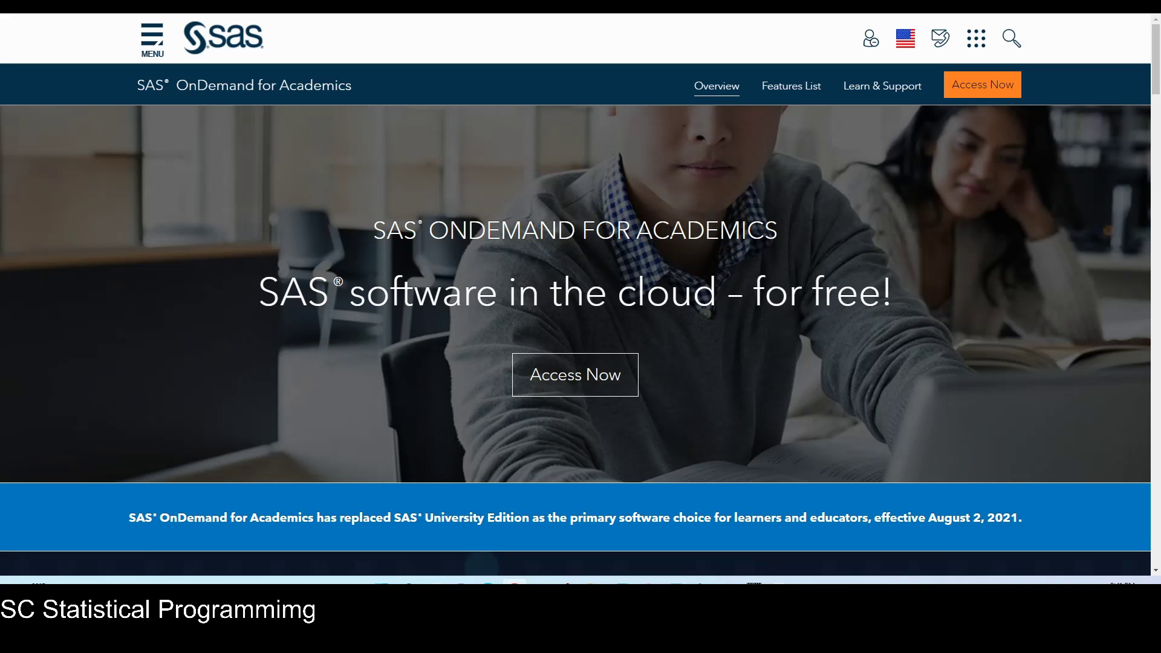
{"action": "left_click_drag", "start_coordinate": [617, 296], "coordinate": [758, 298]}
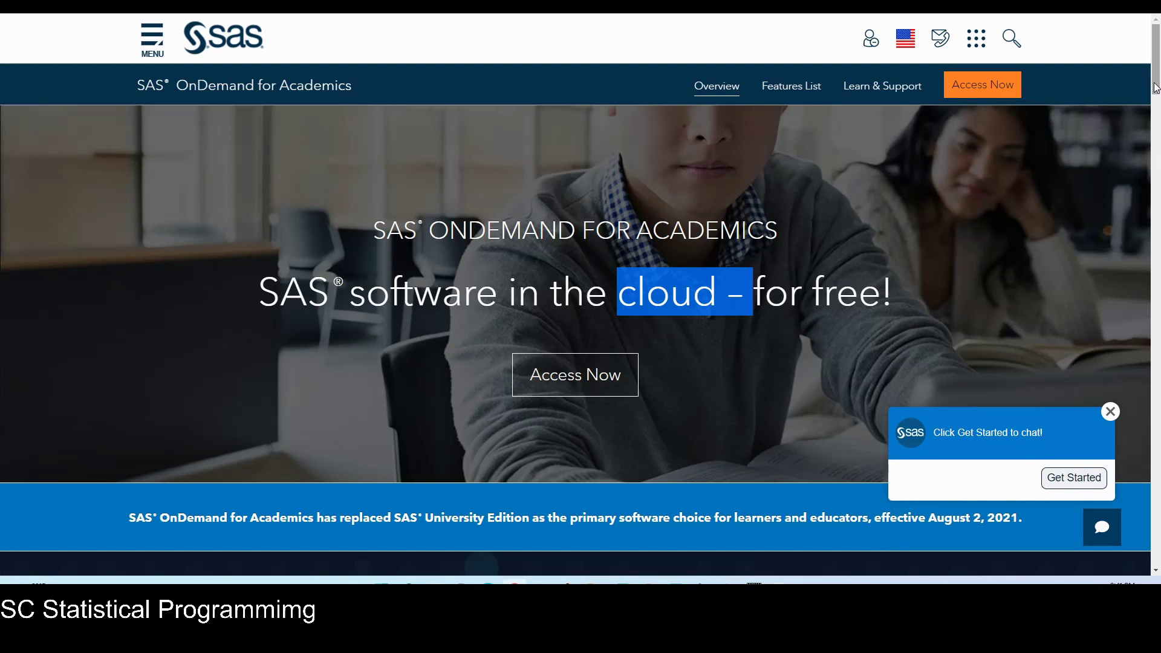
{"action": "scroll", "coordinate": [1157, 101], "scroll_direction": "down", "scroll_amount": 2}
{"action": "scroll", "coordinate": [1158, 102], "scroll_direction": "down", "scroll_amount": 1}
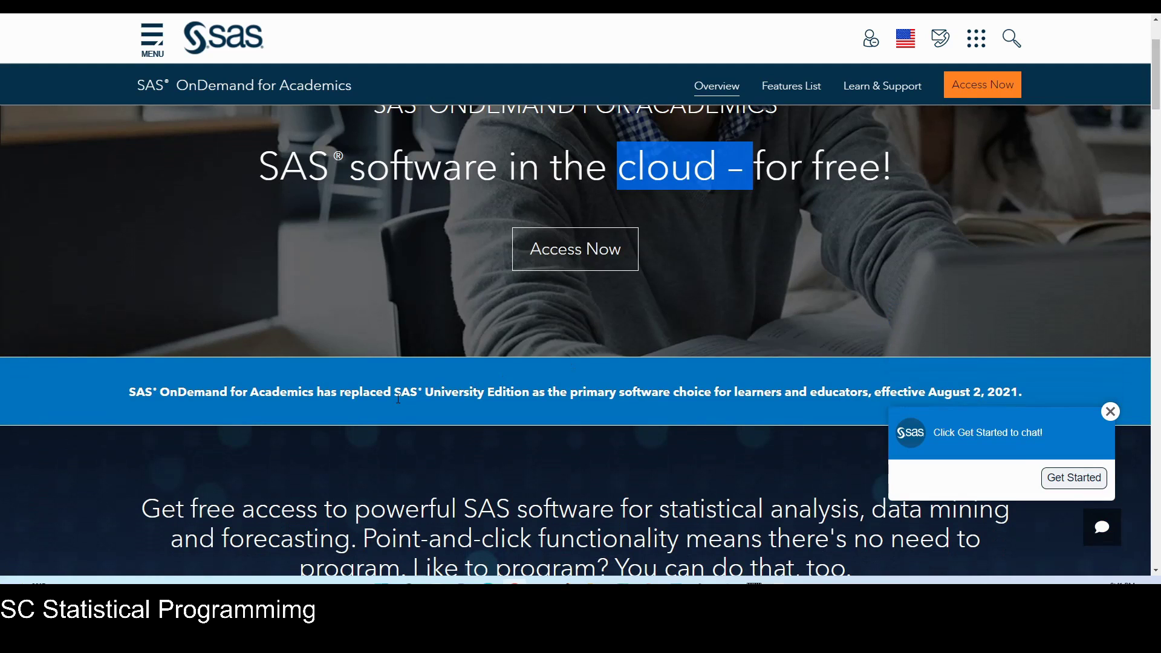
{"action": "left_click_drag", "start_coordinate": [394, 392], "coordinate": [529, 391]}
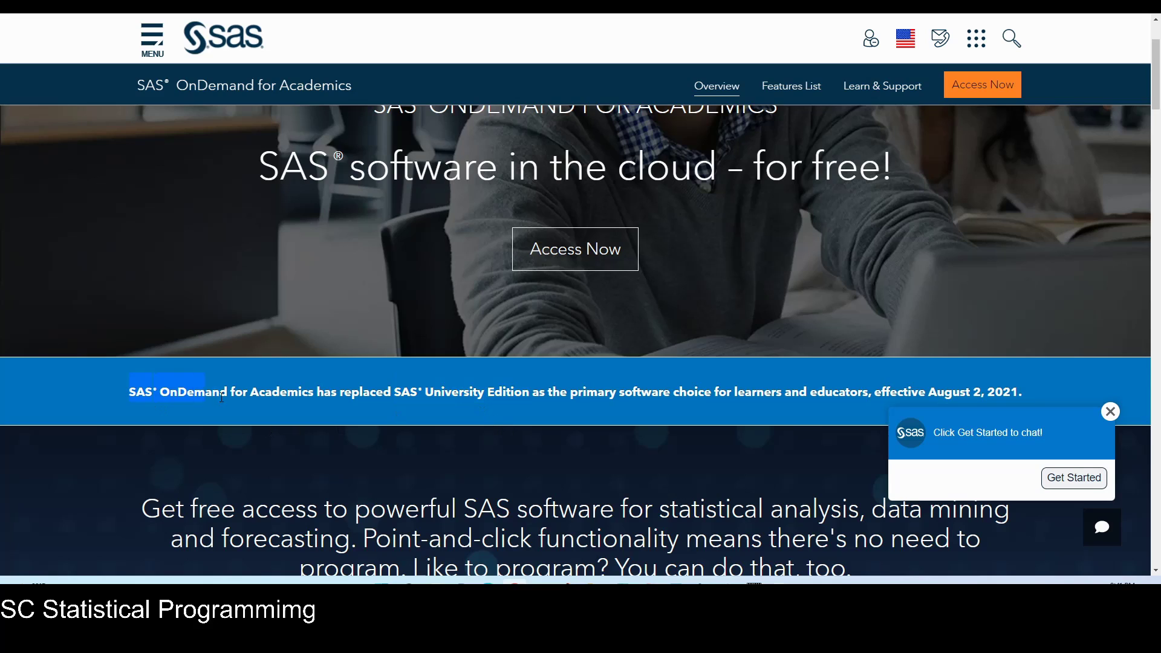
{"action": "left_click_drag", "start_coordinate": [309, 387], "coordinate": [314, 392]}
{"action": "left_click_drag", "start_coordinate": [523, 390], "coordinate": [530, 392]}
Go from the SAS OnDemand sign-in page to creating a new SAS Profile.
{"action": "left_click", "coordinate": [597, 260]}
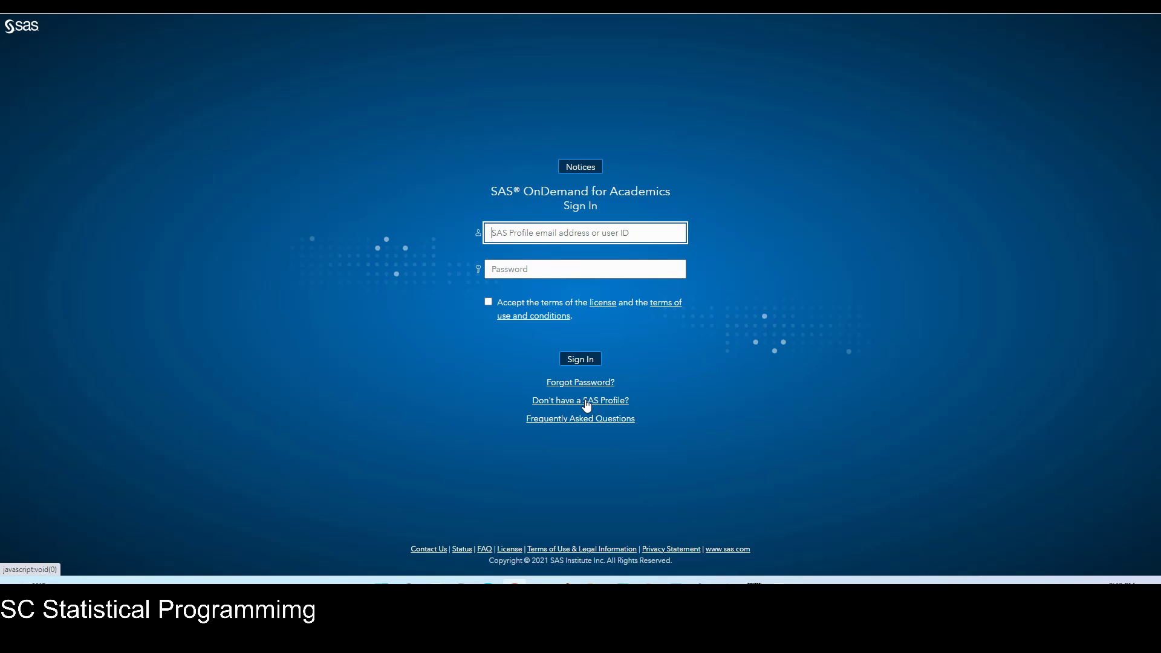
{"action": "left_click", "coordinate": [585, 401]}
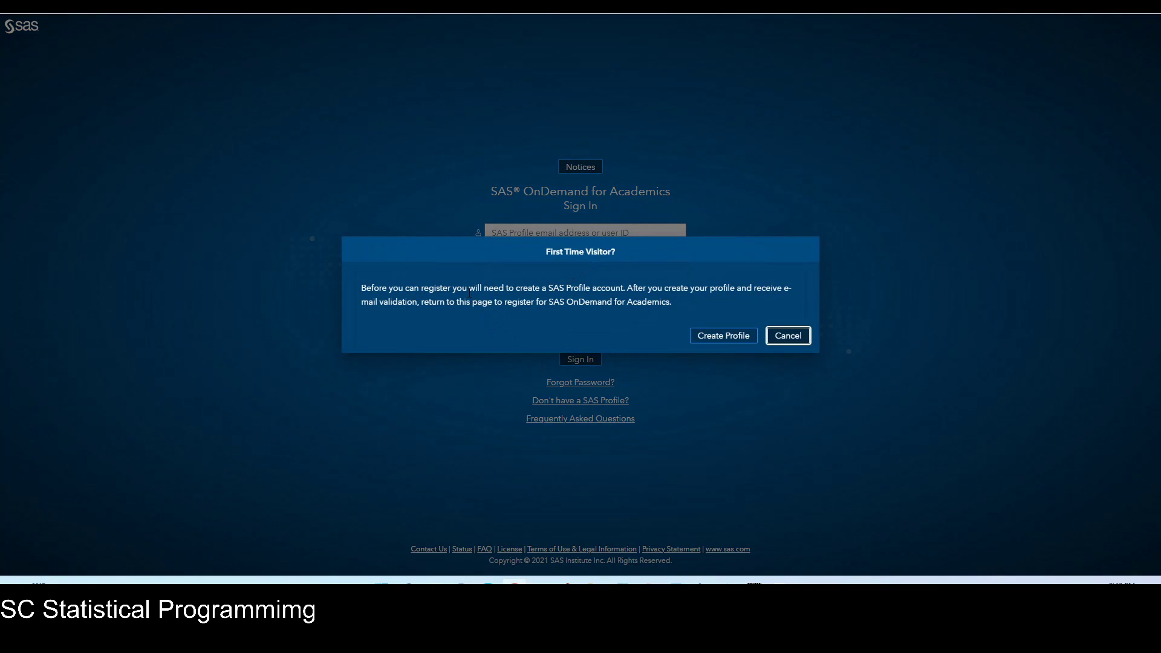
{"action": "left_click_drag", "start_coordinate": [709, 289], "coordinate": [417, 304]}
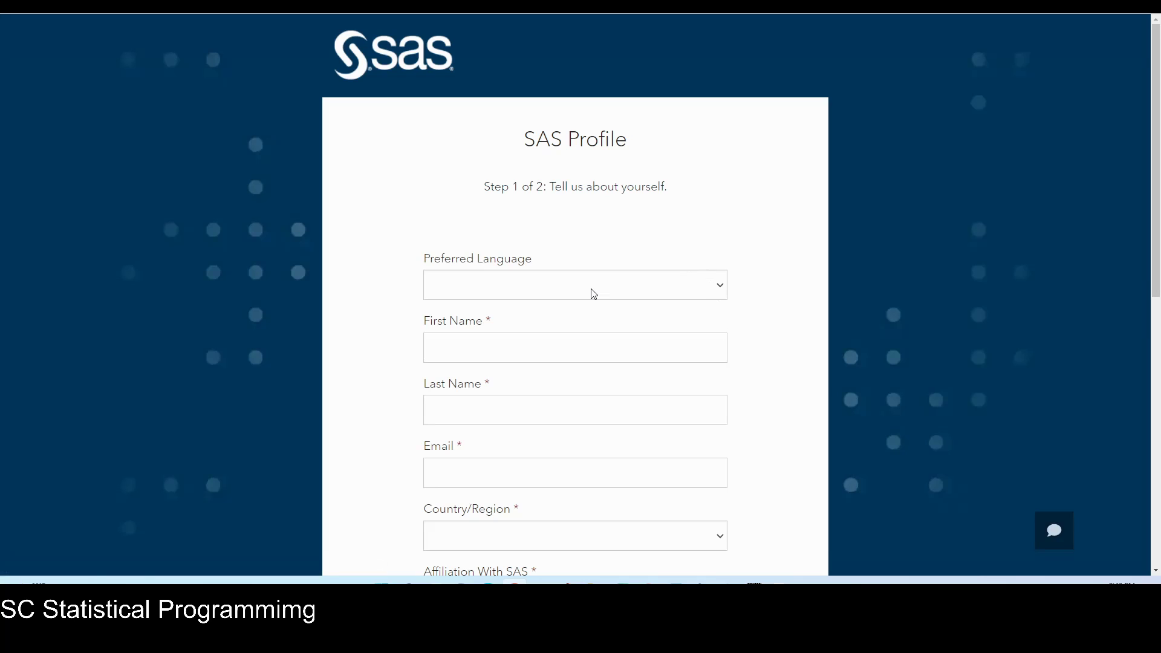
Set the preferred language to English and enter the user's first and last name.
{"action": "left_click", "coordinate": [588, 287]}
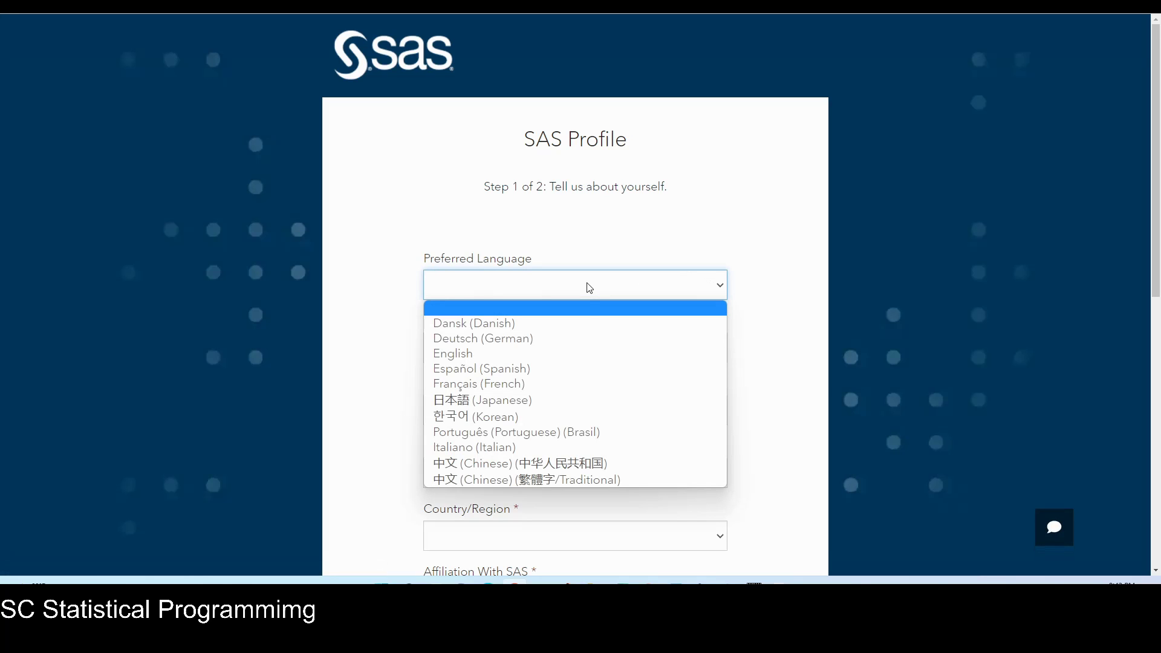
{"action": "left_click", "coordinate": [583, 353]}
{"action": "left_click", "coordinate": [575, 343]}
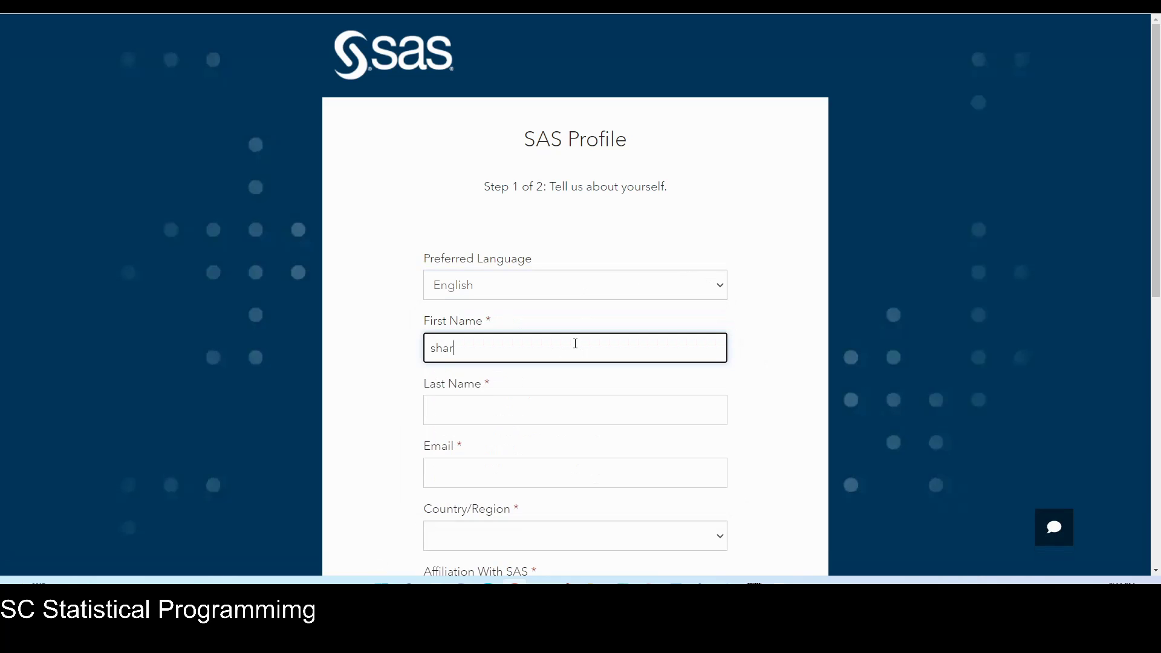
{"action": "left_click", "coordinate": [548, 412]}
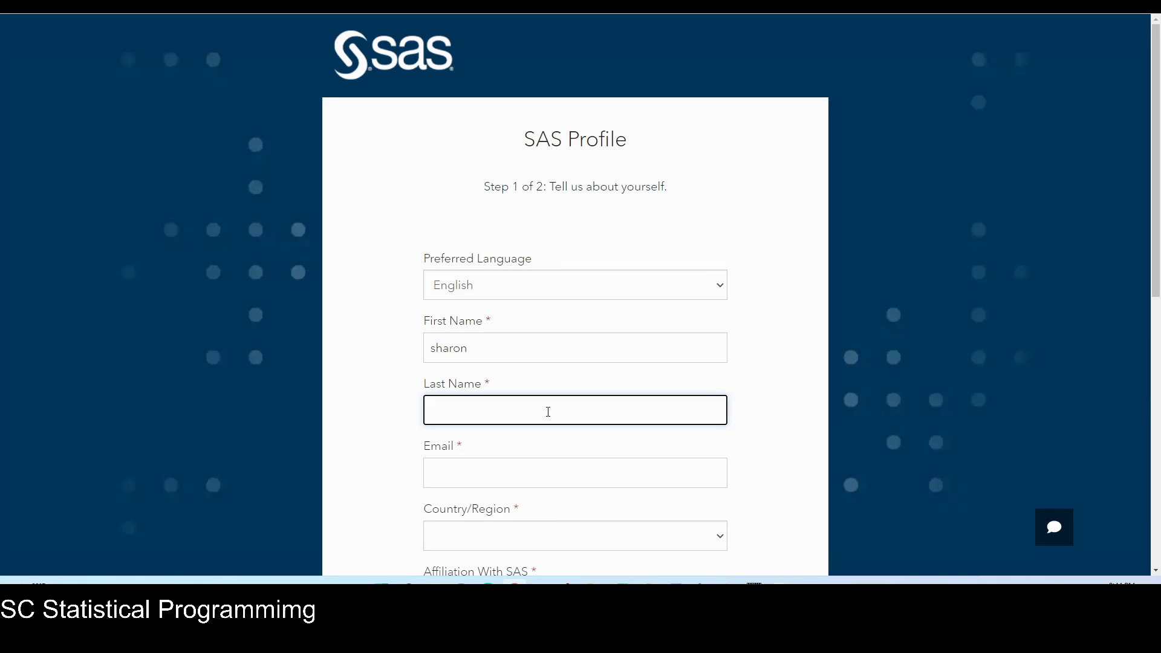
Fill in the user's e-mail address on the registration form.
{"action": "left_click", "coordinate": [537, 478]}
{"action": "type", "text": "t"}
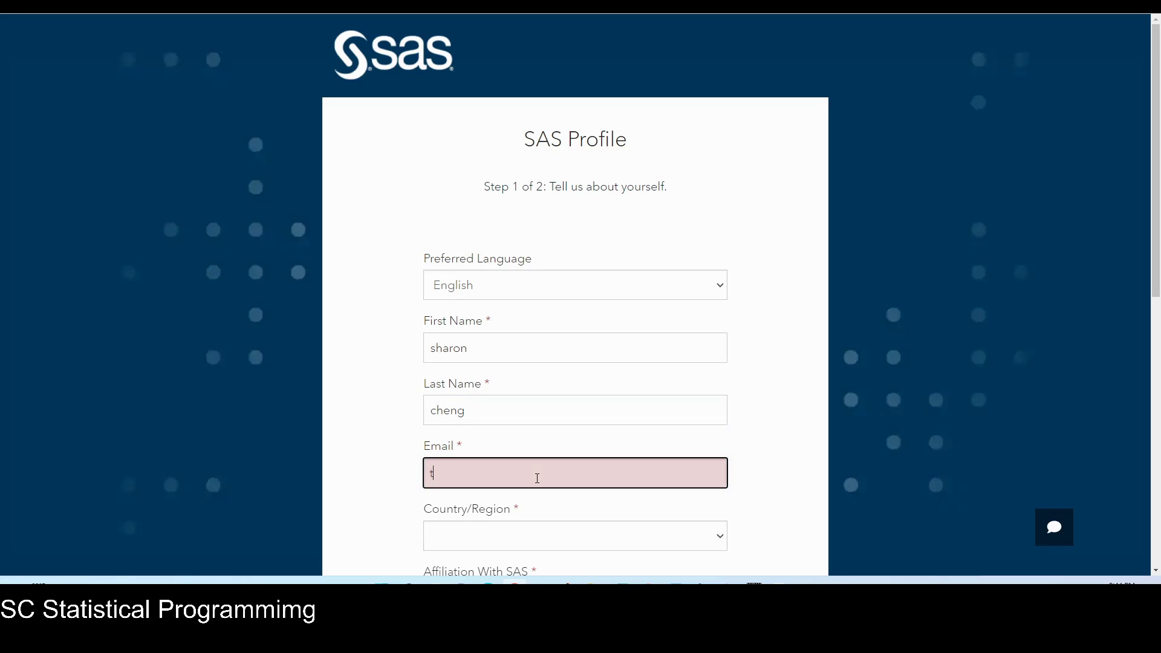
{"action": "key", "text": "BackSpace"}
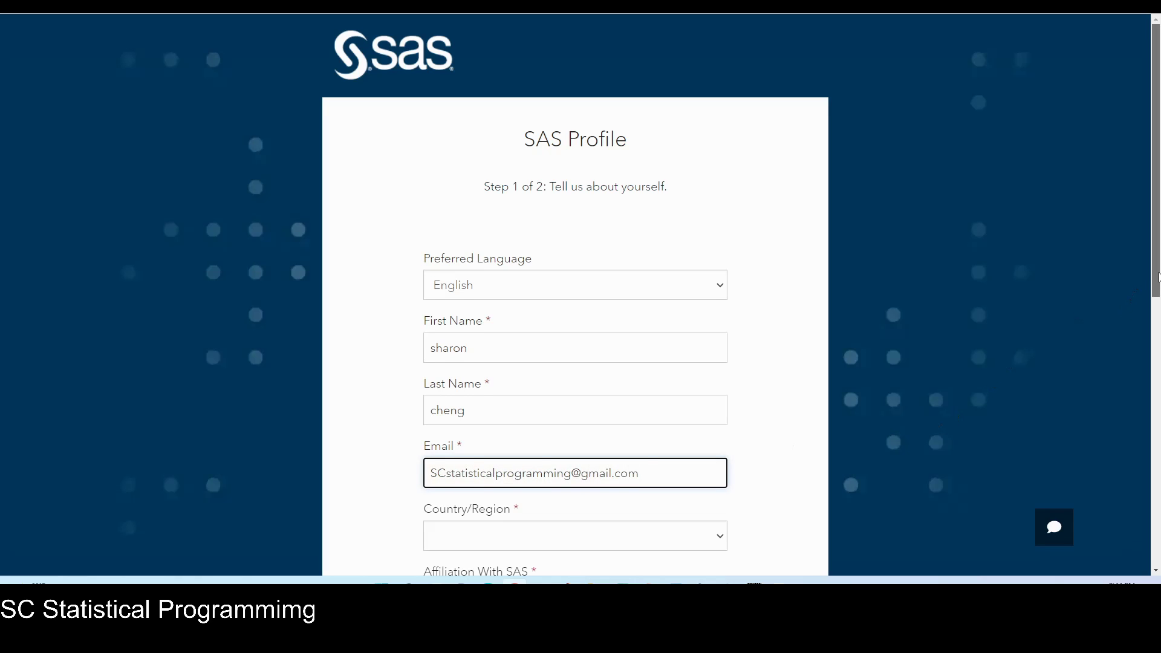
{"action": "left_click_drag", "start_coordinate": [1156, 284], "coordinate": [1158, 365]}
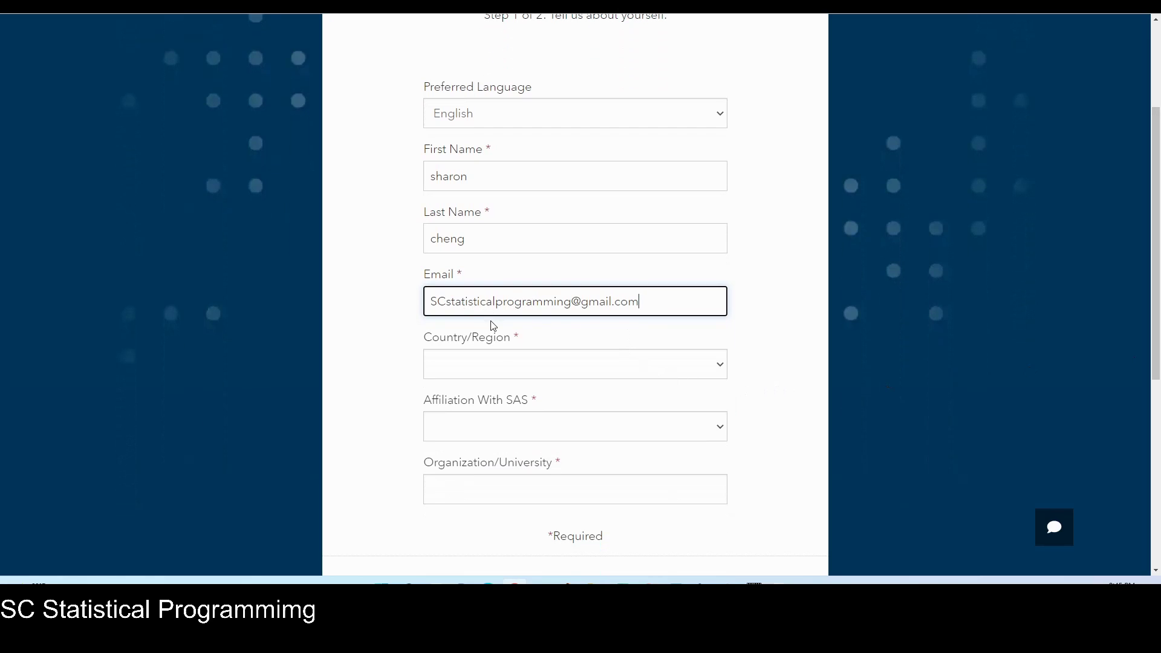
Set the country to United States and the state to California.
{"action": "left_click", "coordinate": [487, 361]}
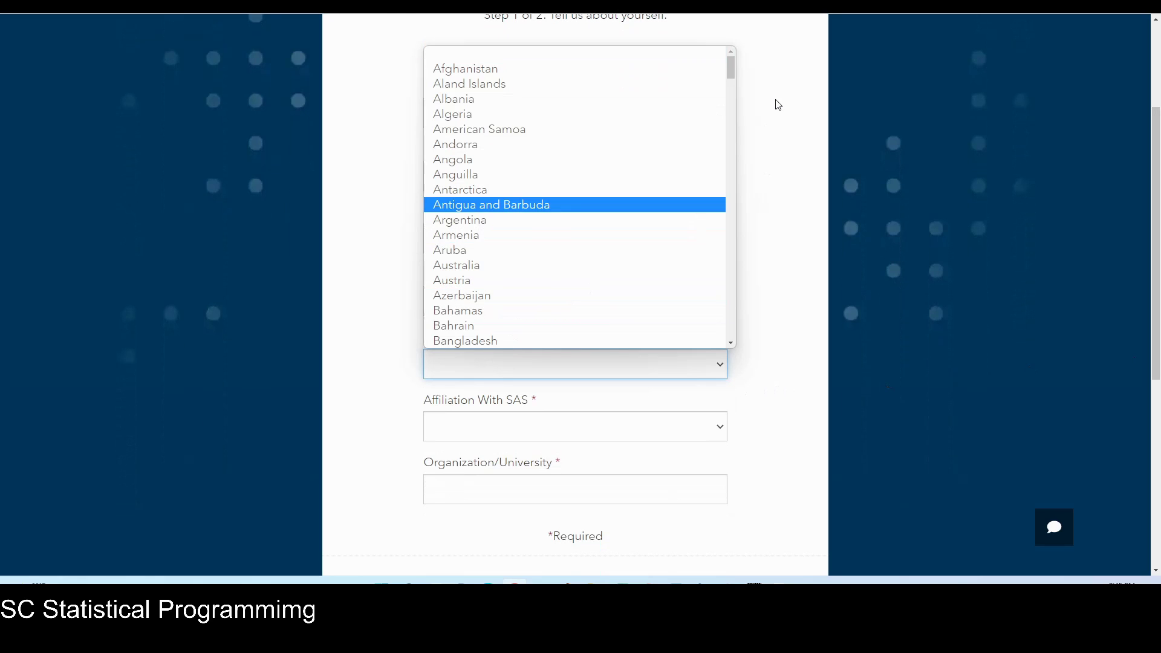
{"action": "left_click_drag", "start_coordinate": [730, 70], "coordinate": [705, 334]}
{"action": "left_click", "coordinate": [526, 159]}
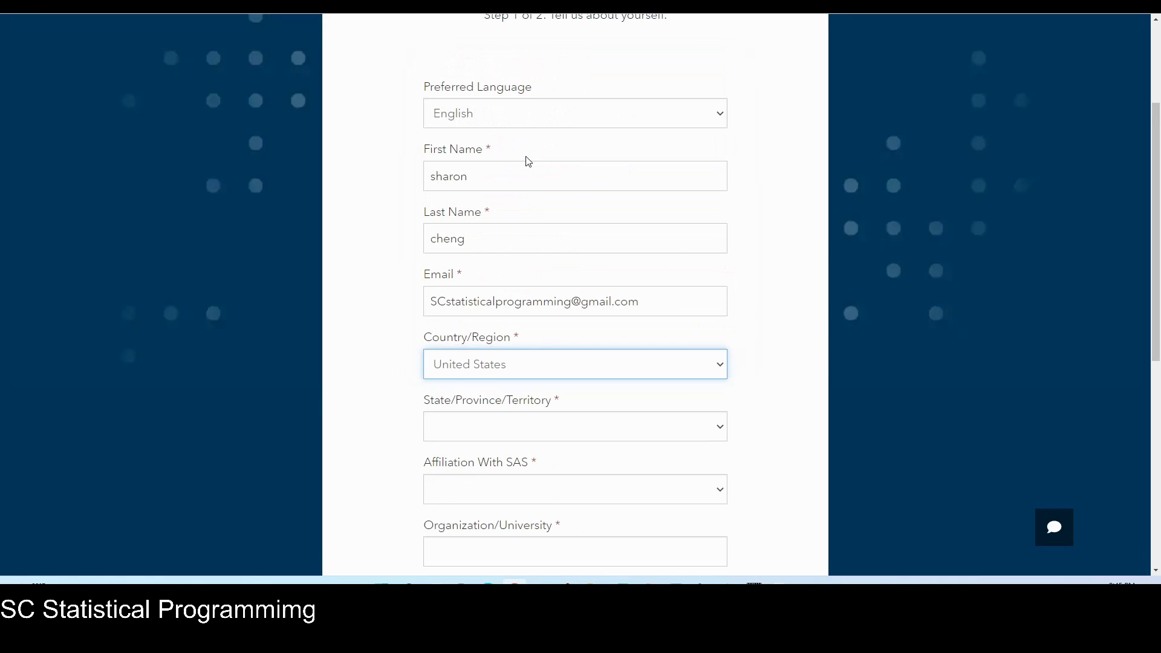
{"action": "left_click", "coordinate": [554, 424]}
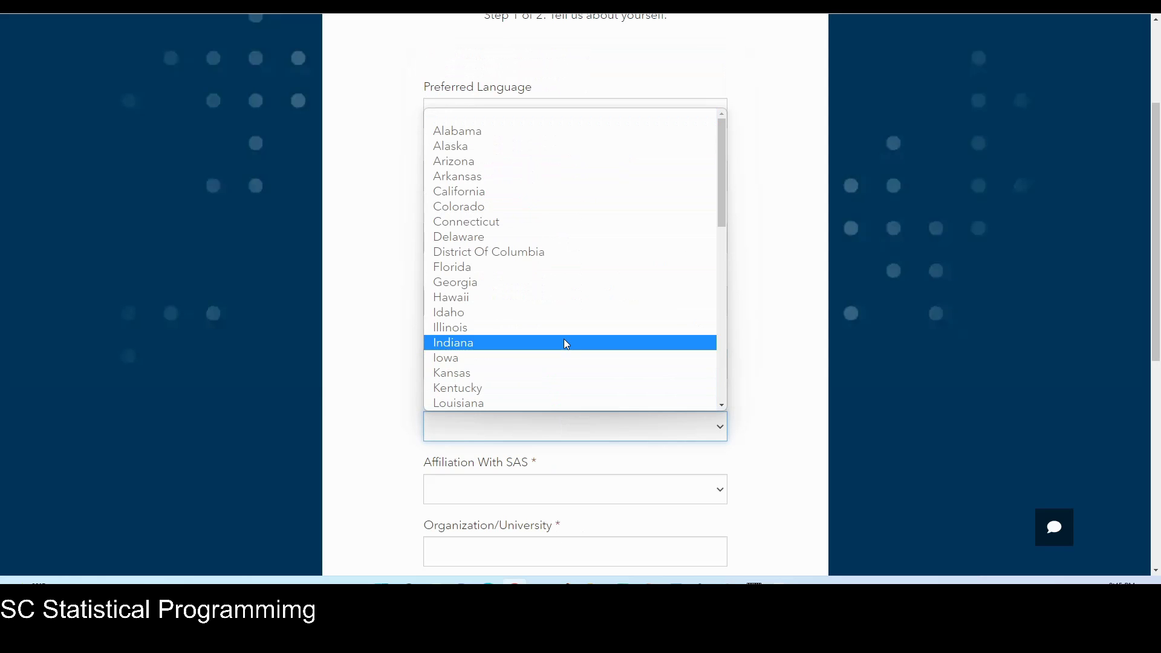
{"action": "left_click", "coordinate": [532, 191]}
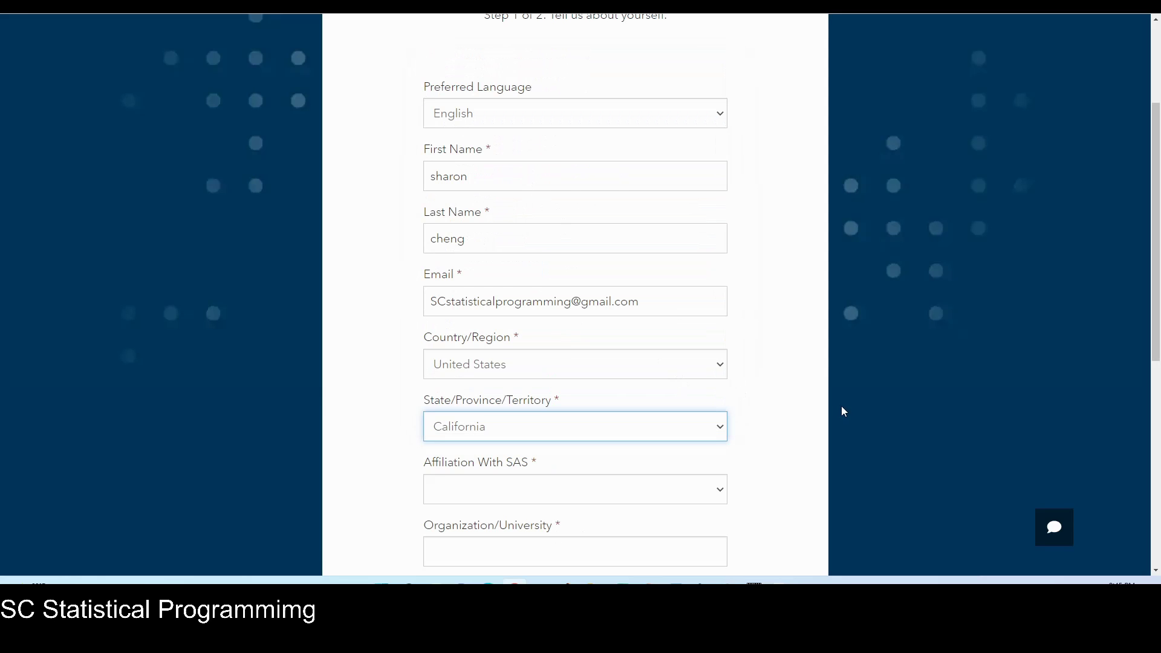
Choose Customer/User affiliation, Advanced expertise, organization 'n/a', and agree to the terms.
{"action": "scroll", "coordinate": [492, 337], "scroll_direction": "down", "scroll_amount": 2}
{"action": "left_click", "coordinate": [587, 347]}
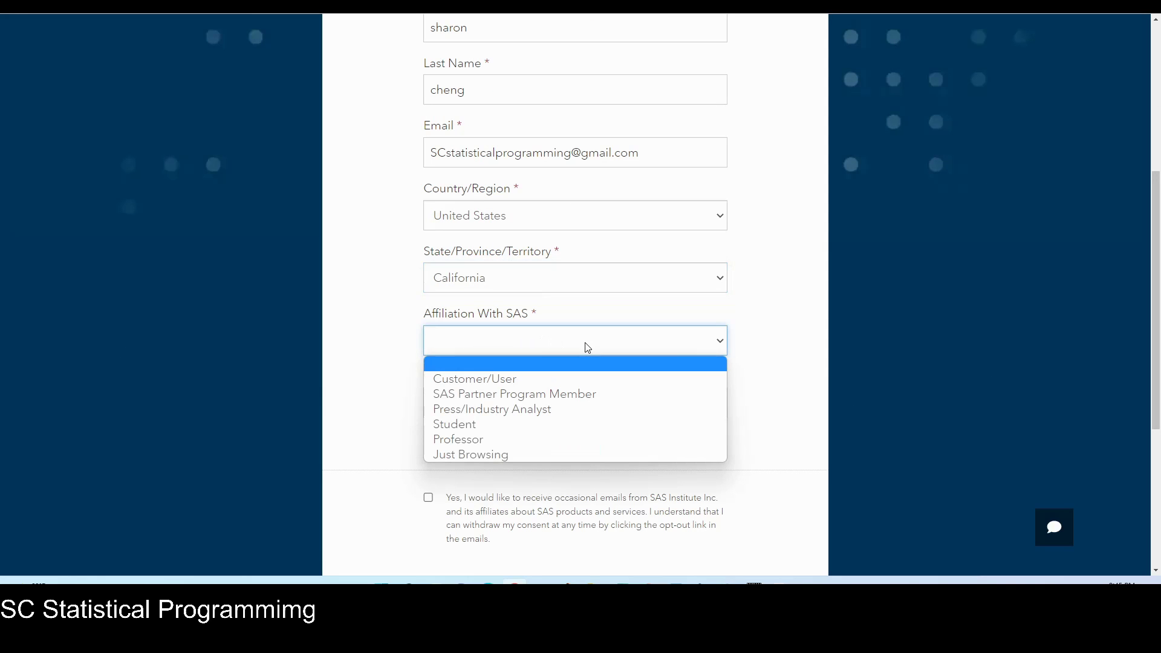
{"action": "left_click", "coordinate": [533, 387]}
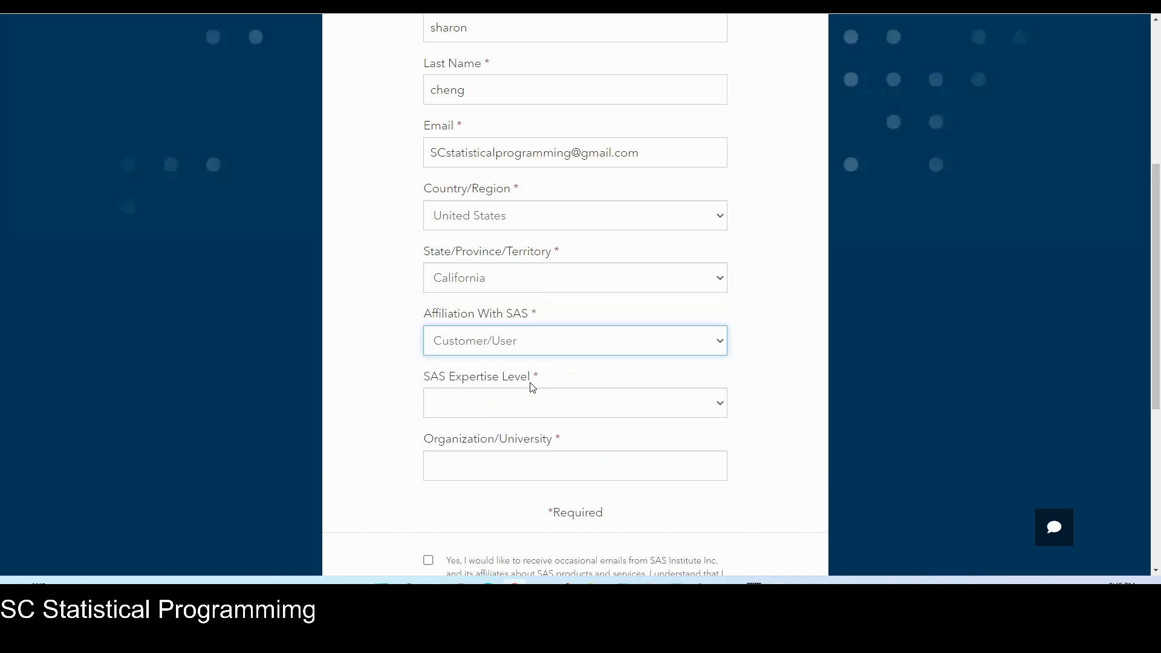
{"action": "left_click", "coordinate": [720, 403]}
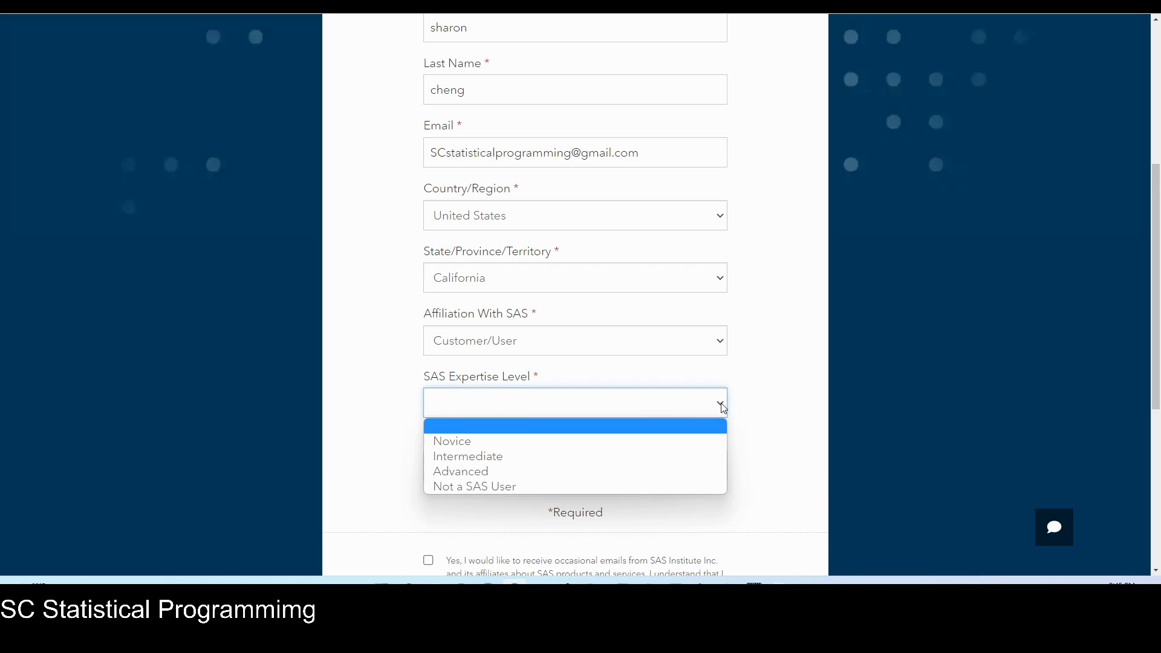
{"action": "left_click", "coordinate": [576, 470]}
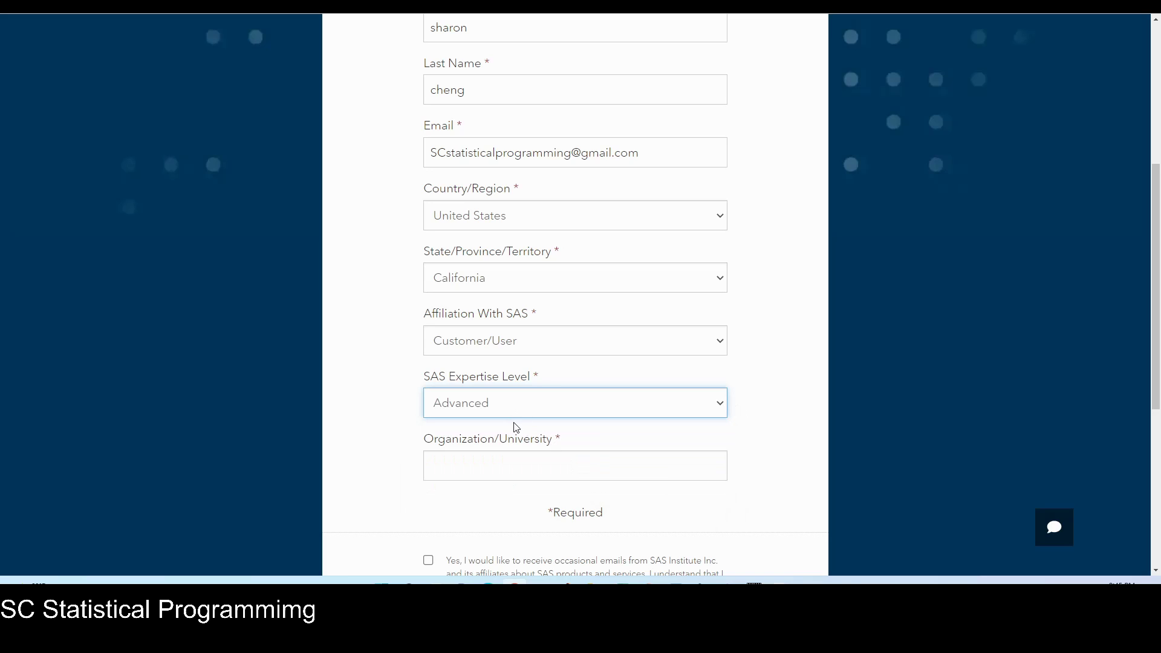
{"action": "left_click", "coordinate": [514, 463]}
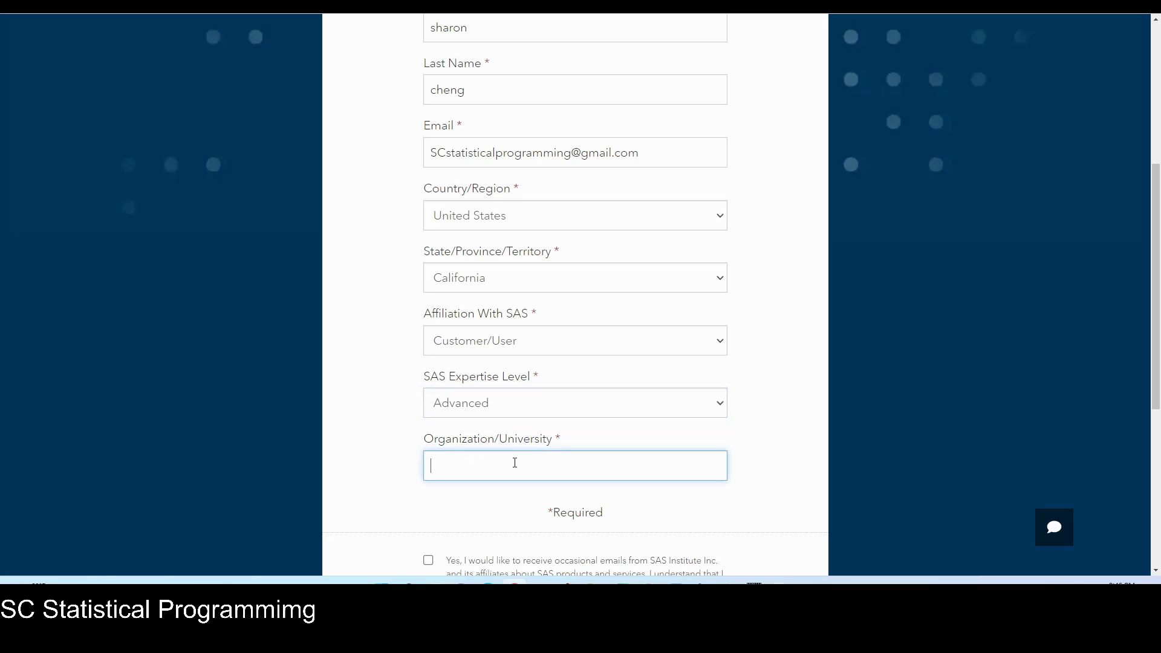
{"action": "type", "text": "n/a"}
{"action": "scroll", "coordinate": [1101, 421], "scroll_direction": "down", "scroll_amount": 4}
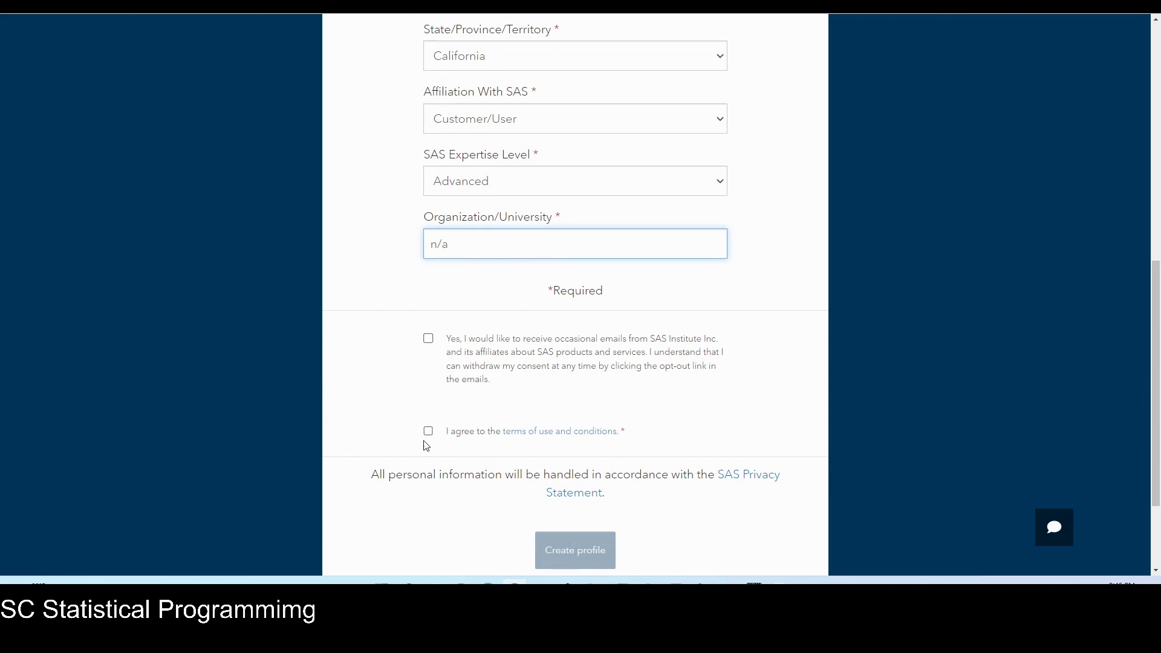
{"action": "left_click", "coordinate": [428, 431]}
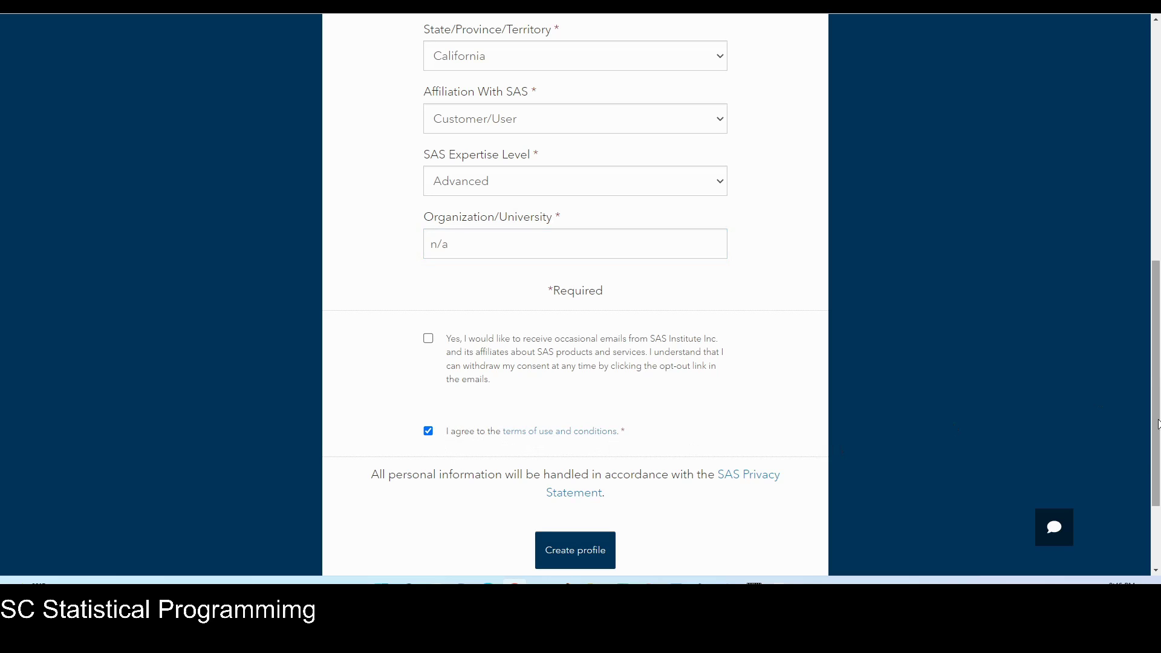
Submit the registration form to create the SAS Profile.
{"action": "left_click", "coordinate": [581, 557]}
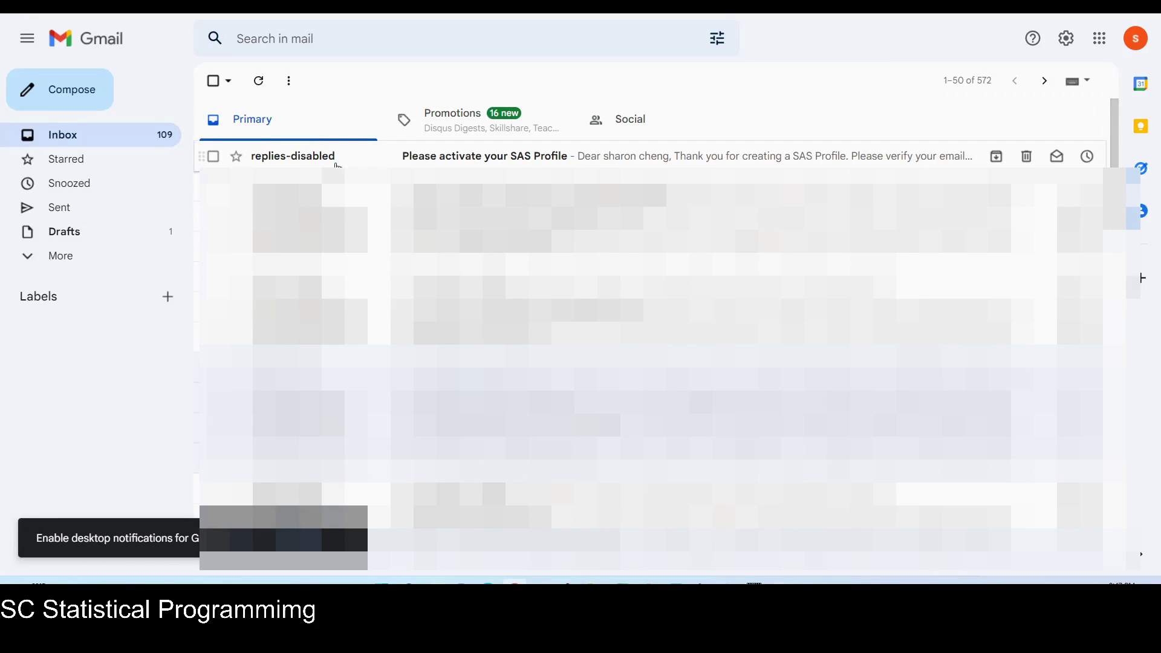
Open the 'Please activate your SAS Profile' email in Gmail.
{"action": "left_click", "coordinate": [293, 162]}
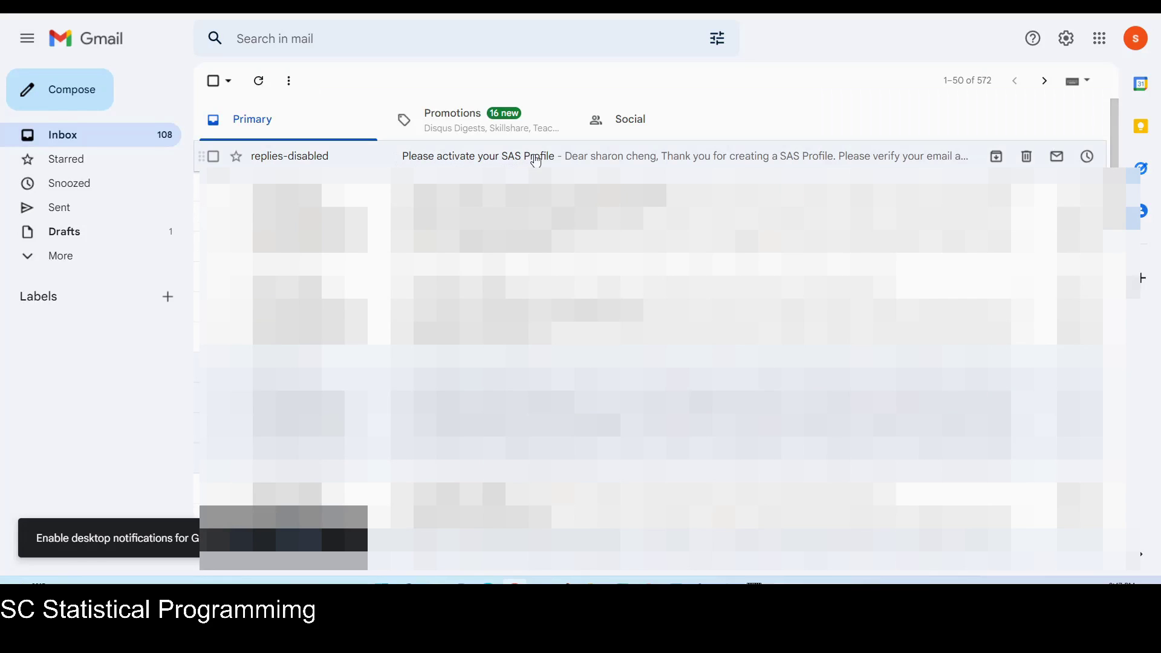
{"action": "left_click", "coordinate": [303, 159]}
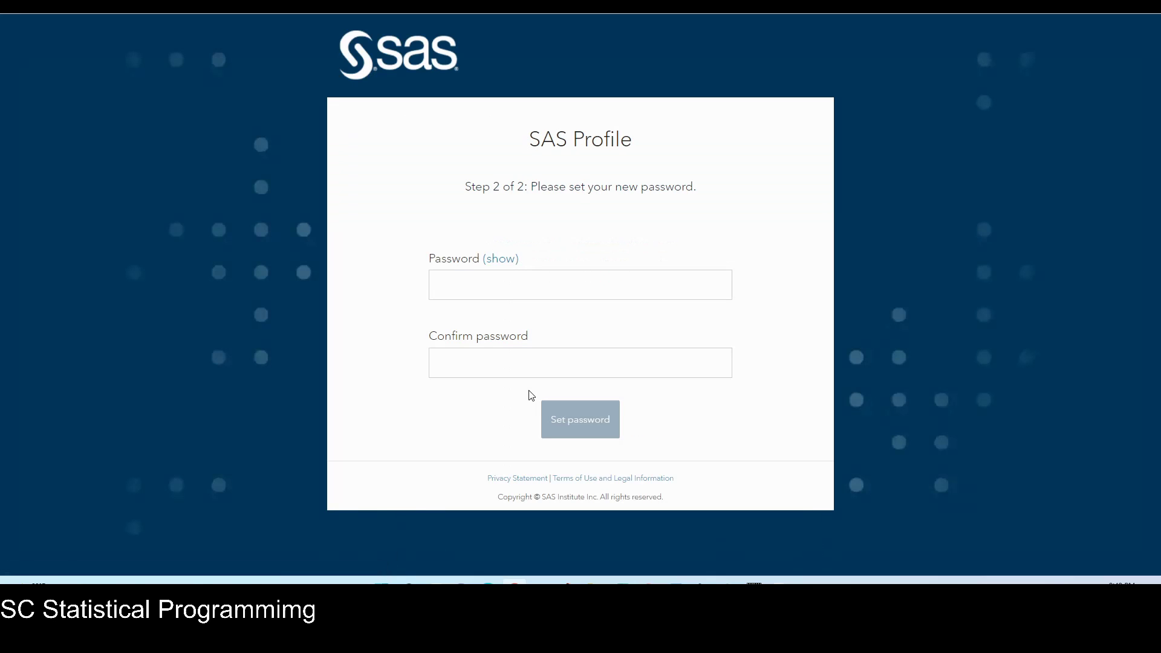
Enter a new password meeting all requirements and retype it in Confirm password.
{"action": "left_click", "coordinate": [575, 283]}
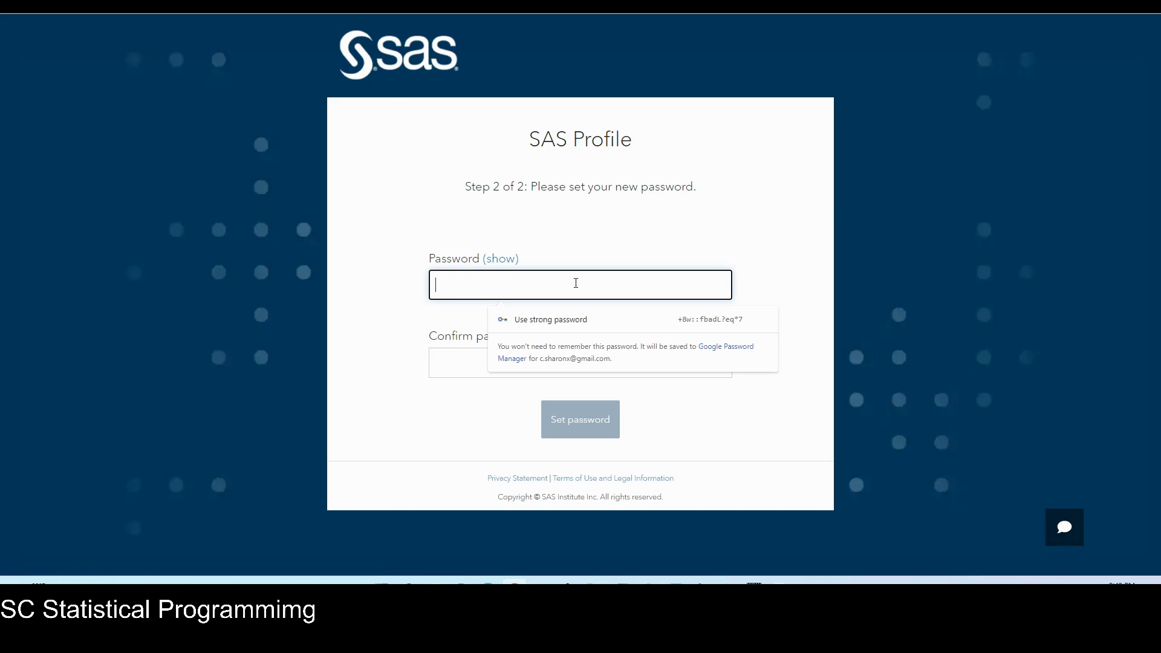
{"action": "type", "text": "Pass"}
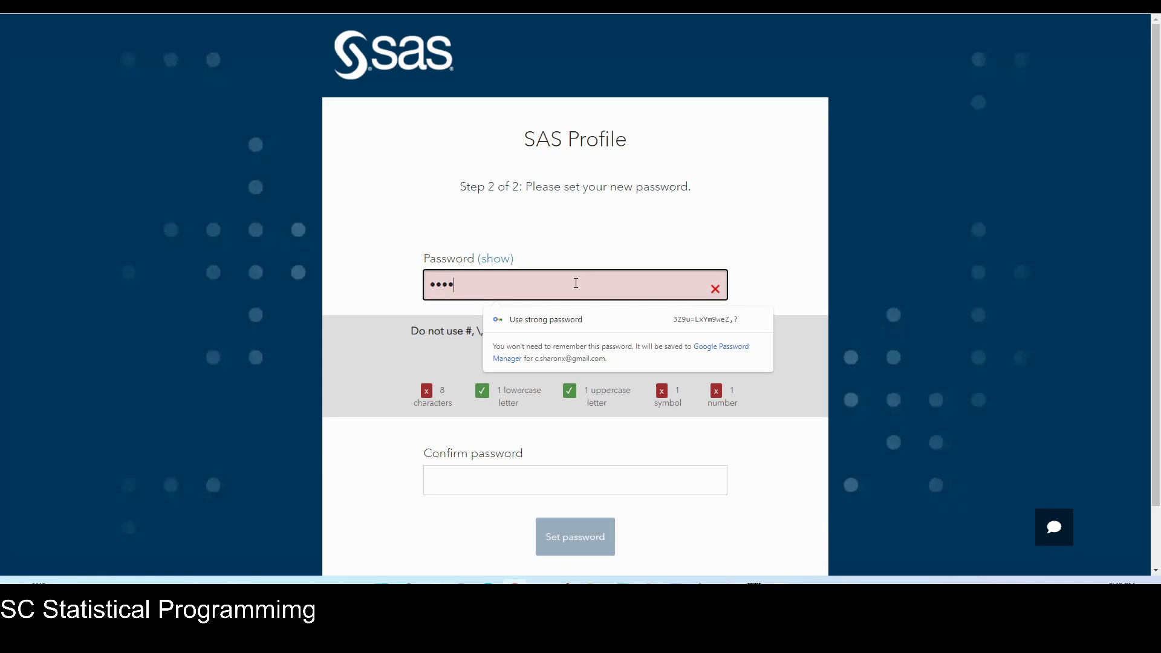
{"action": "type", "text": "word123"}
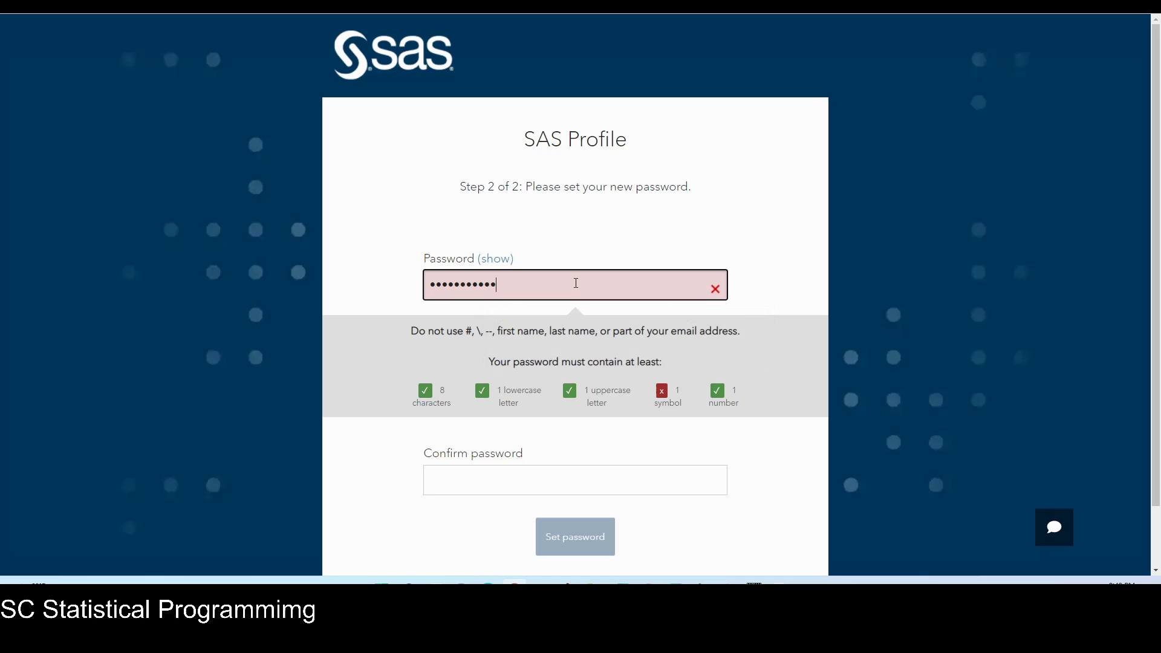
{"action": "type", "text": "!"}
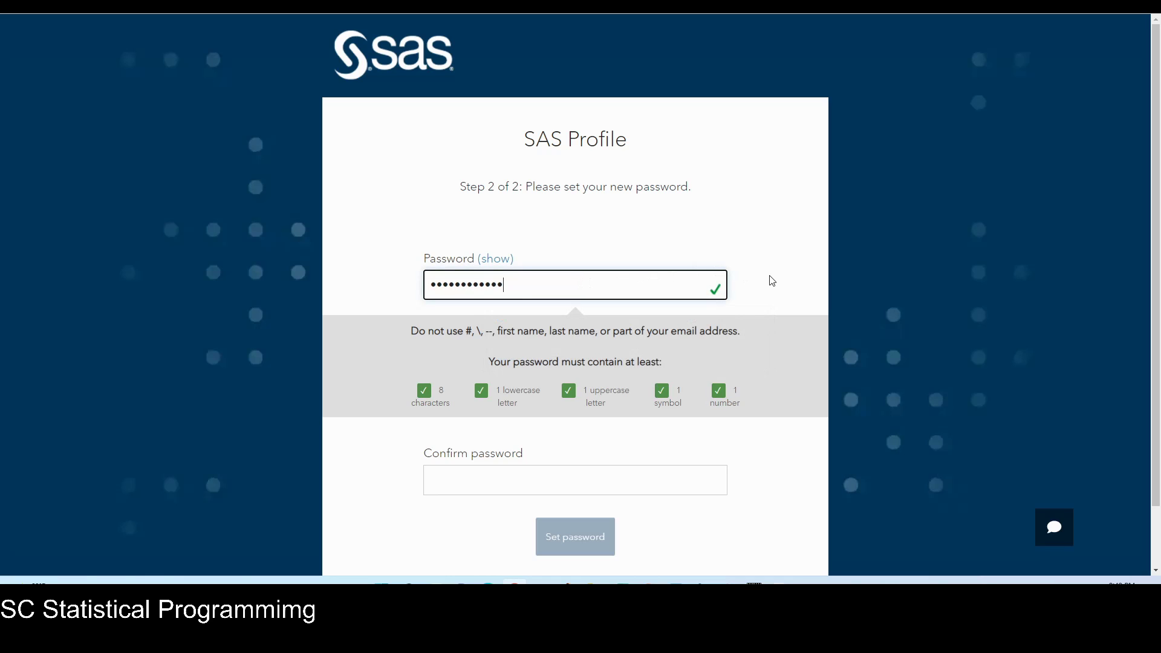
{"action": "left_click", "coordinate": [775, 281]}
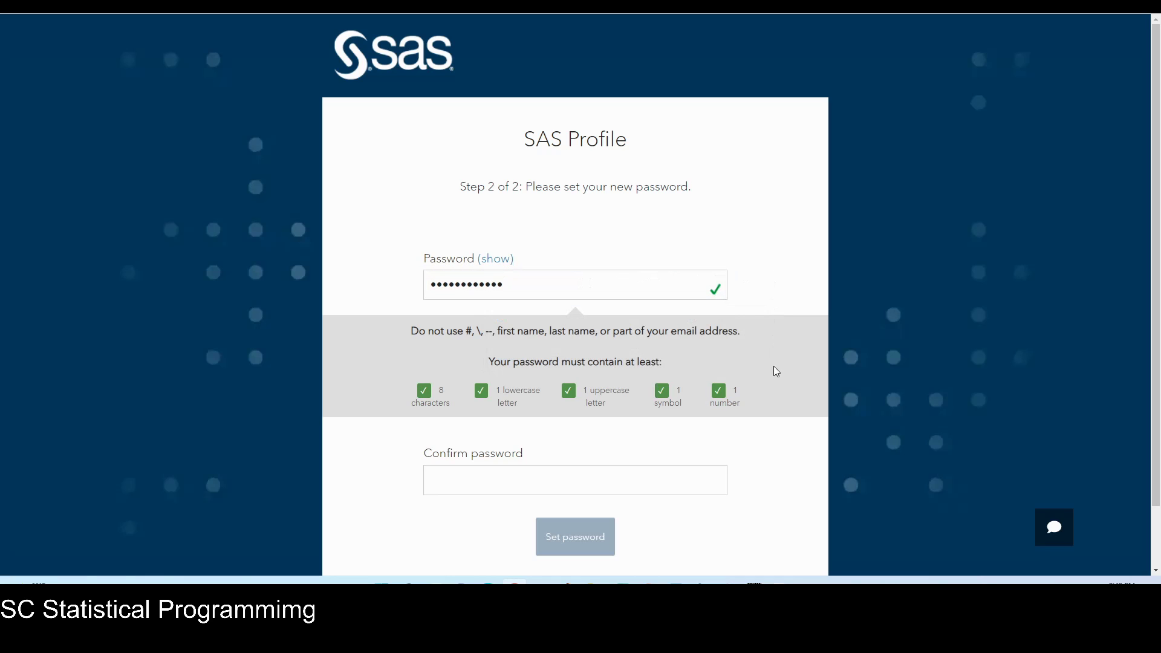
{"action": "left_click", "coordinate": [619, 479]}
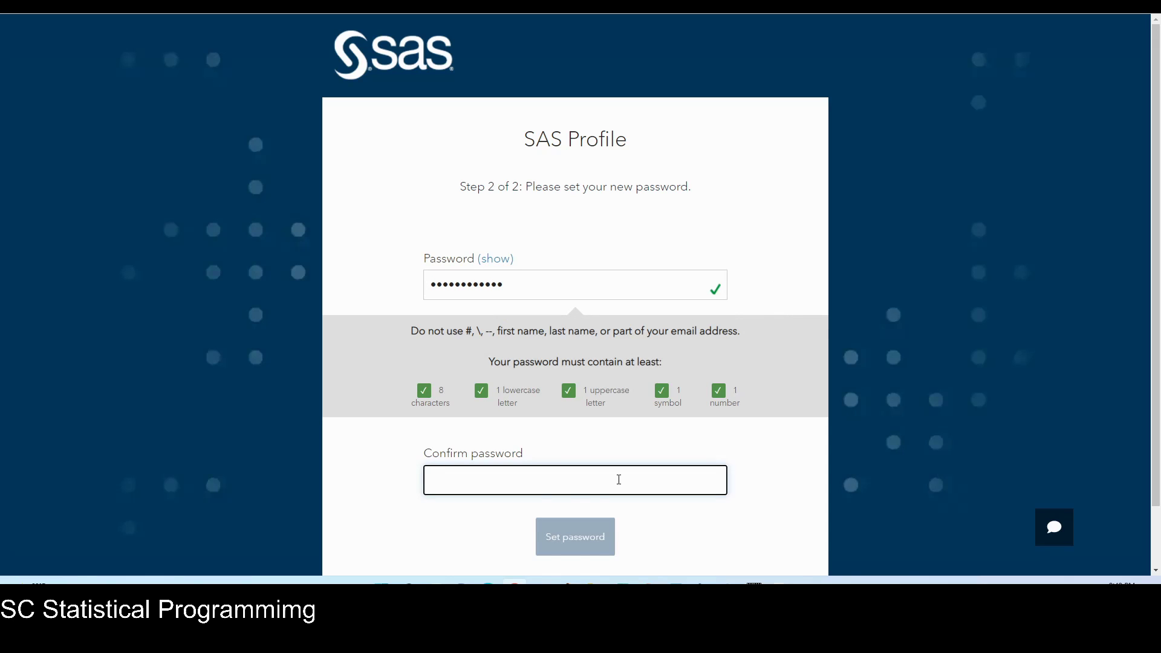
{"action": "type", "text": "•••••"}
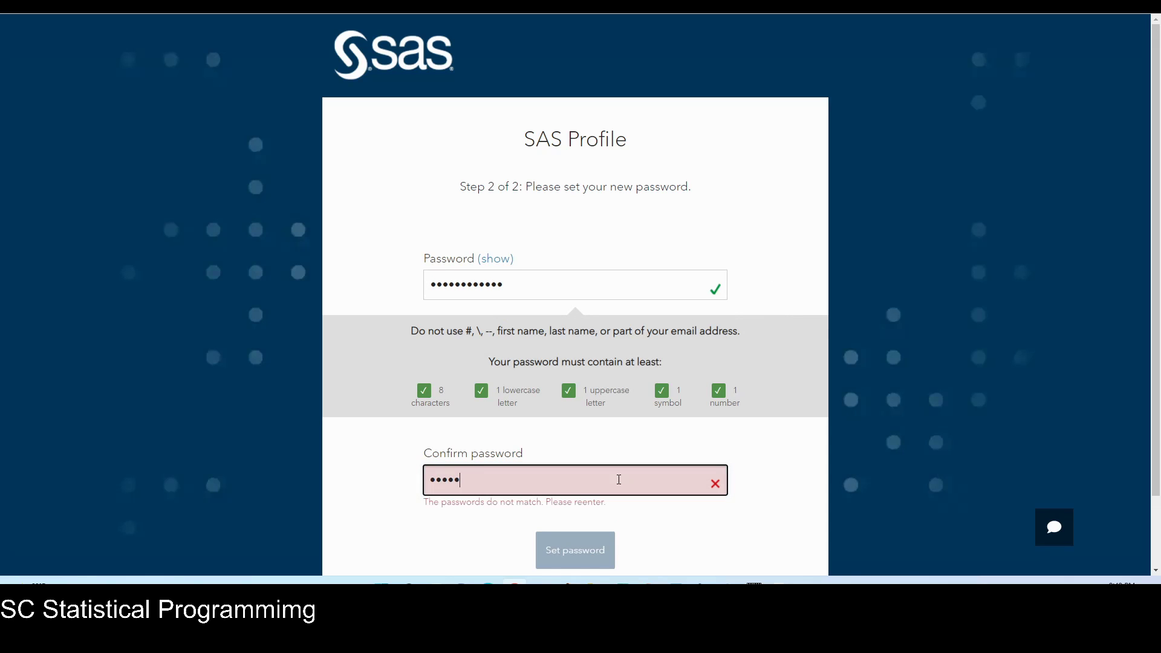
{"action": "type", "text": "•••••••"}
Save the new password, decline Chrome's password saving, and continue past the activation message.
{"action": "left_click", "coordinate": [586, 536]}
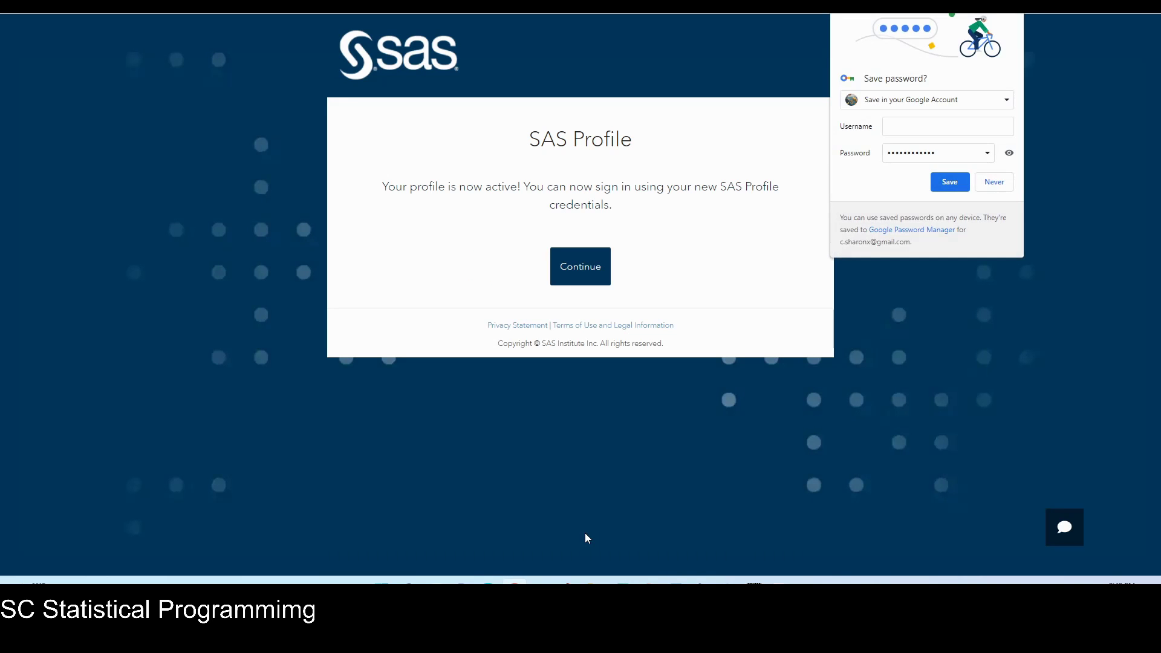
{"action": "left_click", "coordinate": [994, 181]}
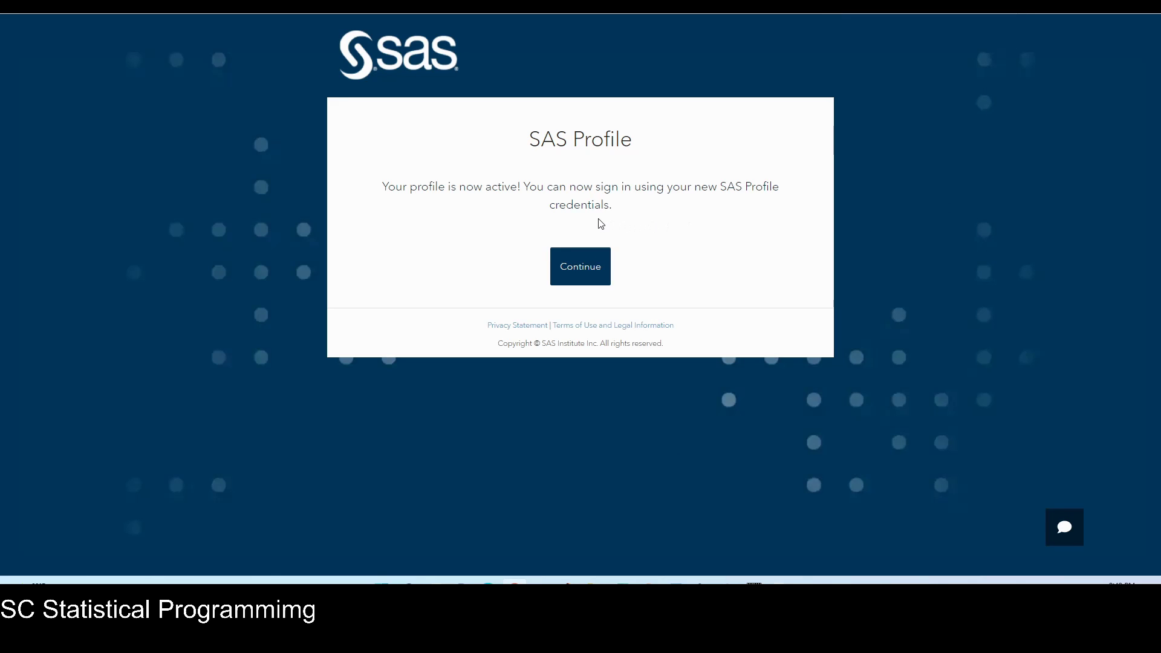
{"action": "left_click", "coordinate": [579, 269]}
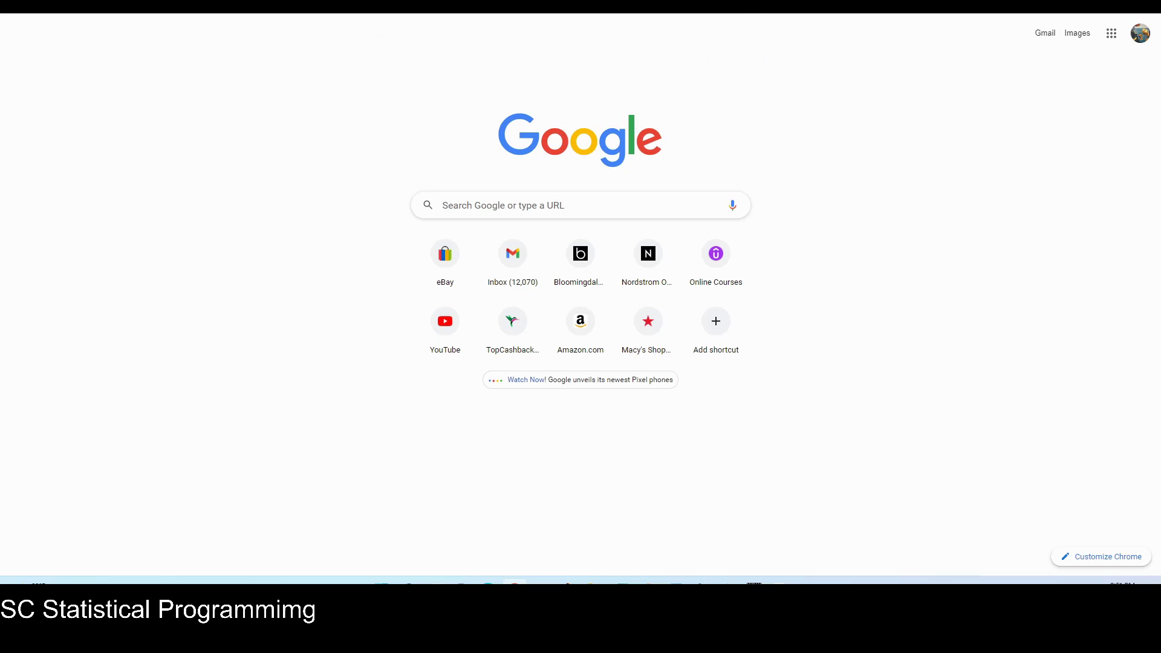
{"action": "key", "text": "ctrl+l"}
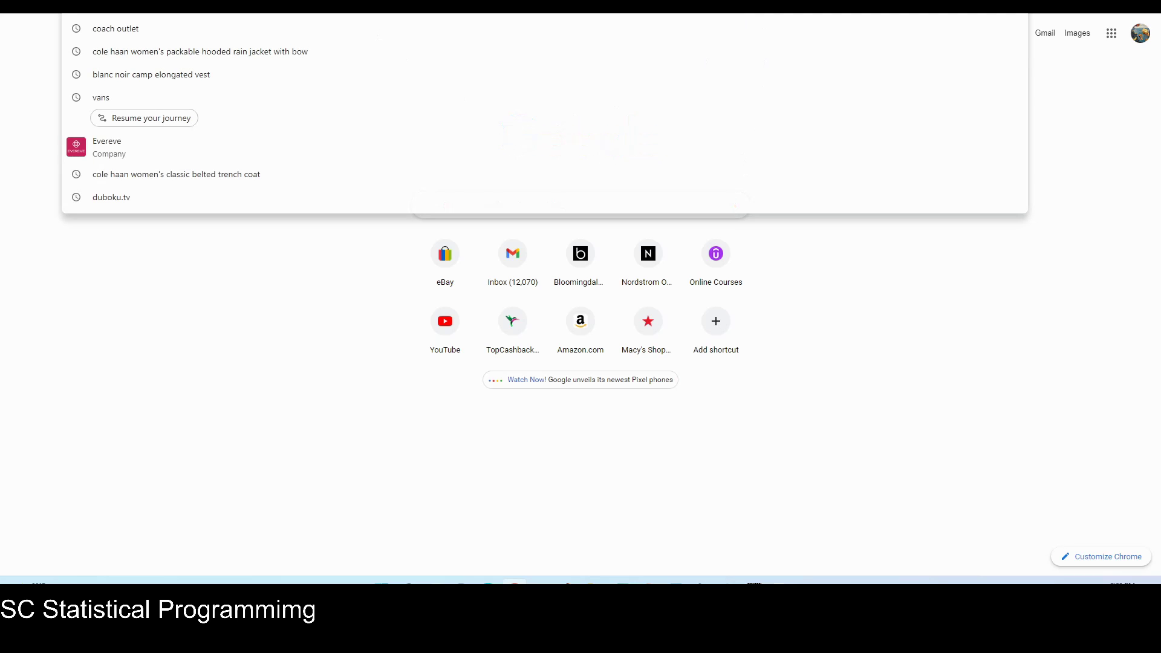
{"action": "type", "text": "https://welcome.oda.sas.com/login"}
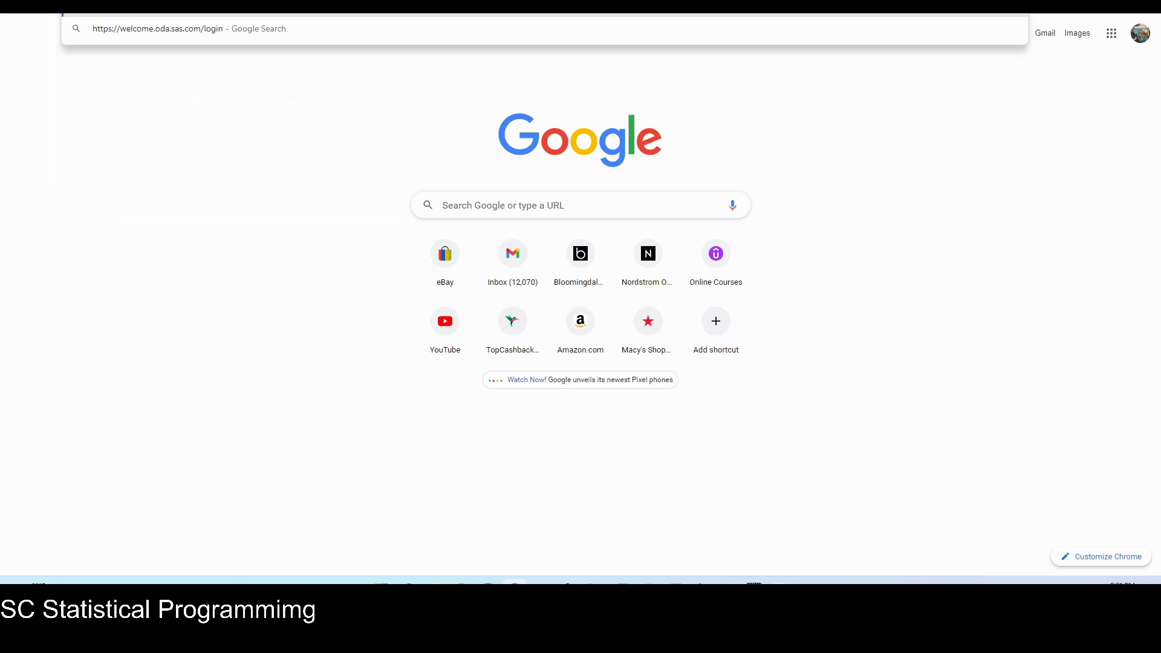
{"action": "key", "text": "Return"}
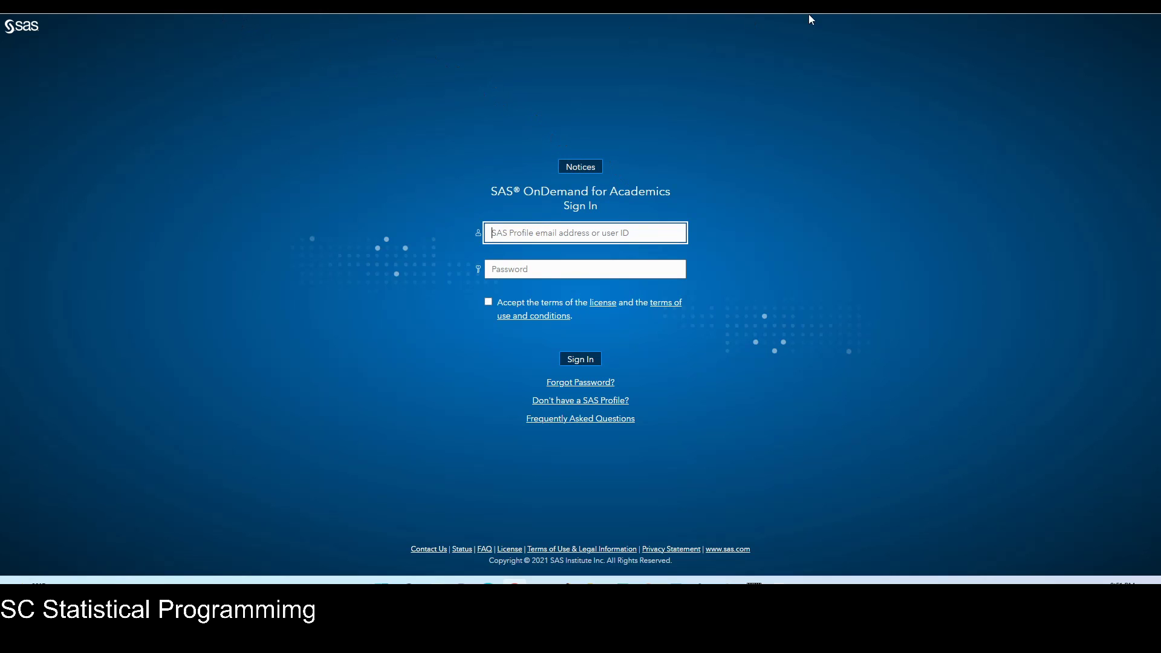
Search for 'sas ondemand for academics' and reach the SAS OnDemand sign-in page via Access Now.
{"action": "key", "text": "alt+Left"}
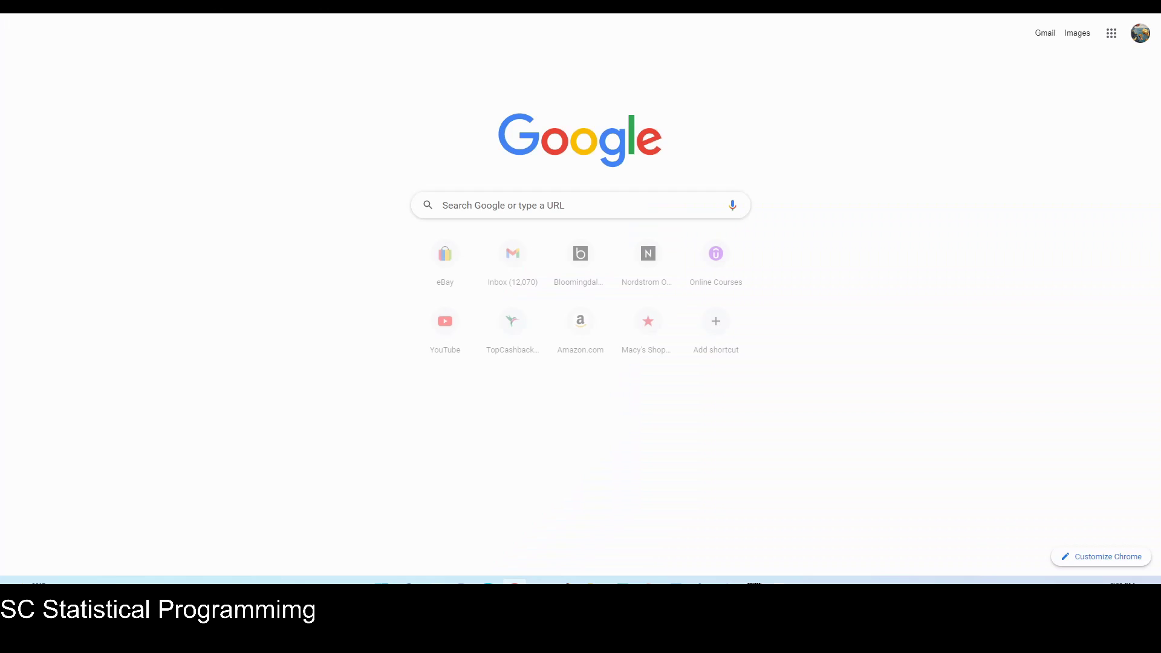
{"action": "left_click", "coordinate": [650, 14]}
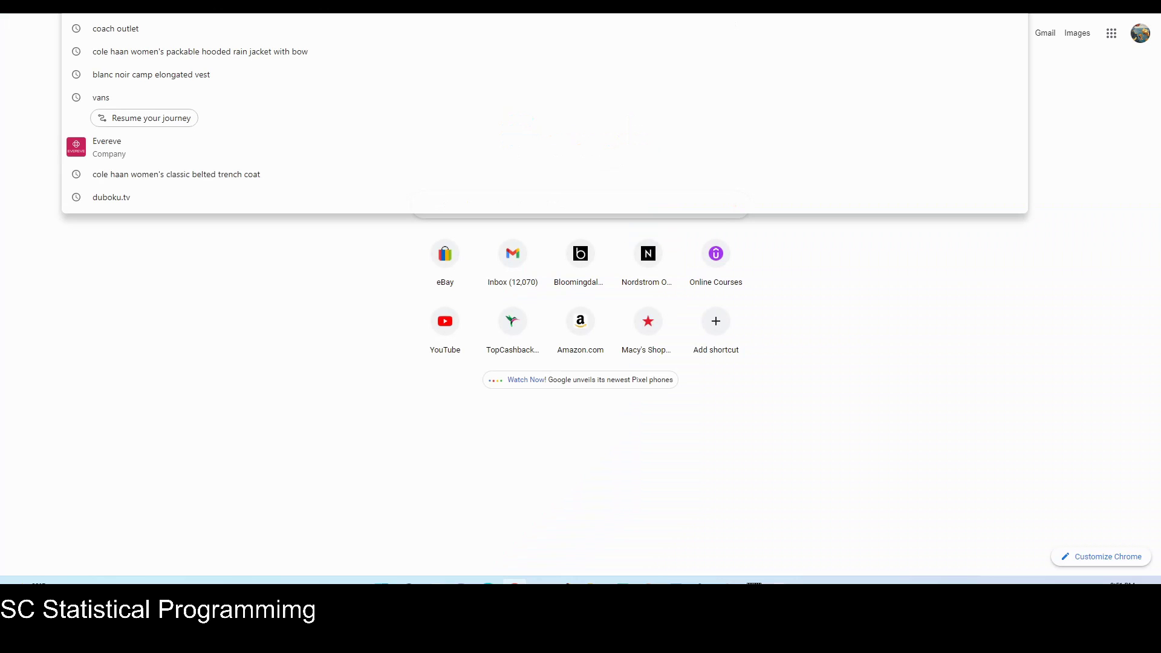
{"action": "key", "text": "Escape"}
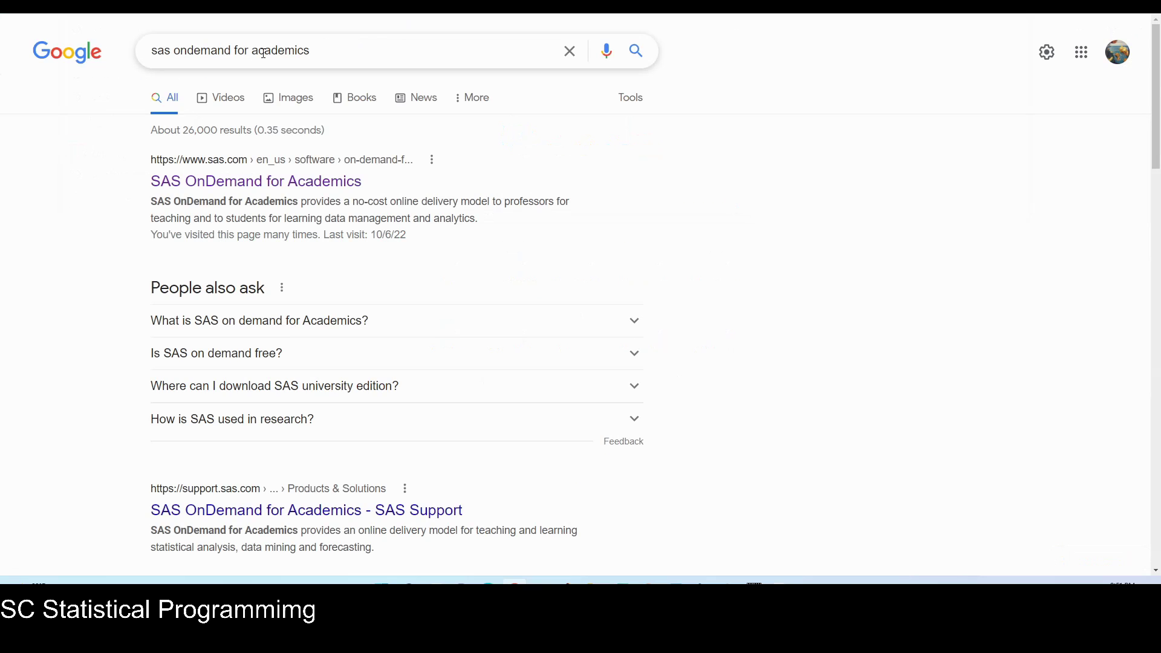
{"action": "left_click", "coordinate": [267, 188]}
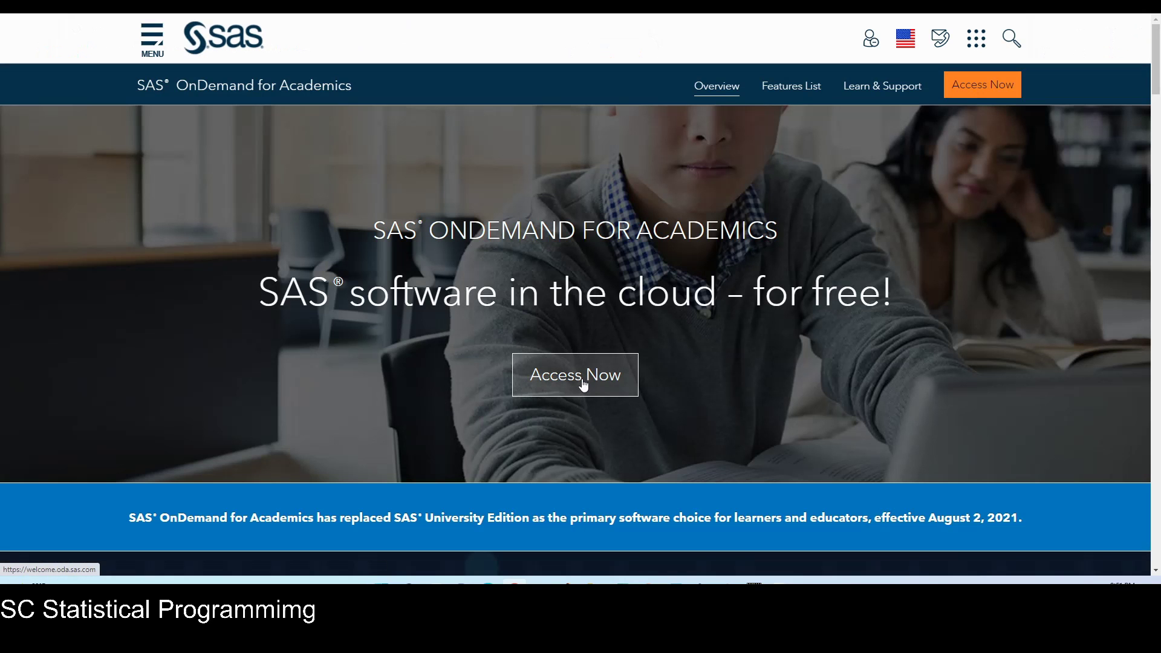
{"action": "left_click", "coordinate": [583, 386]}
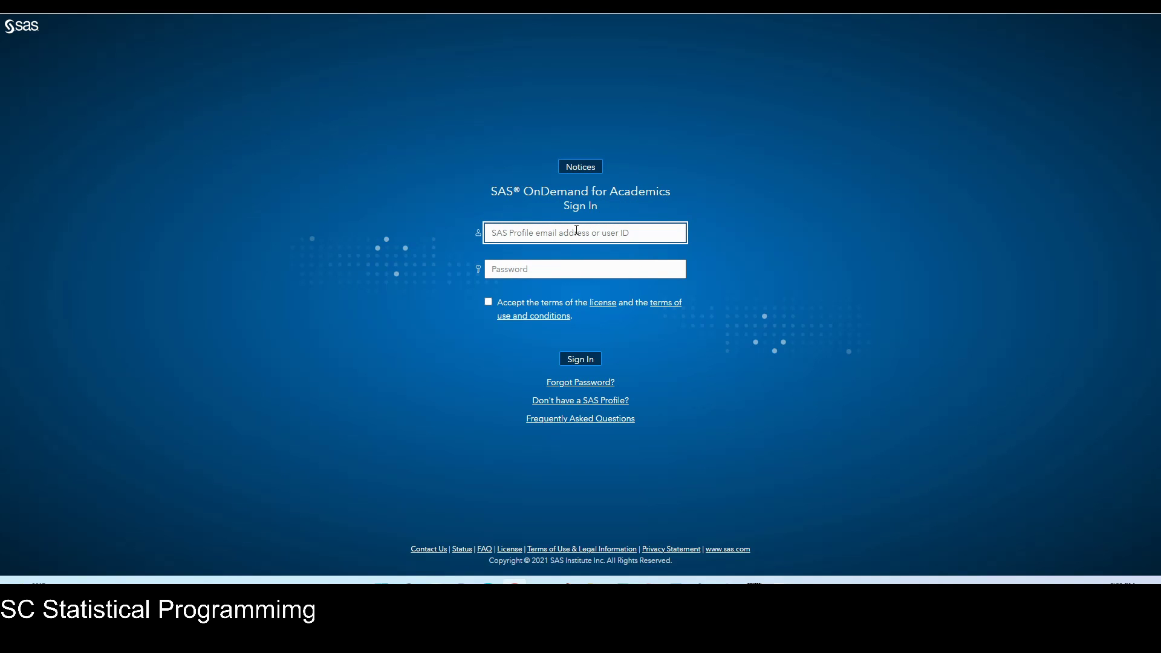
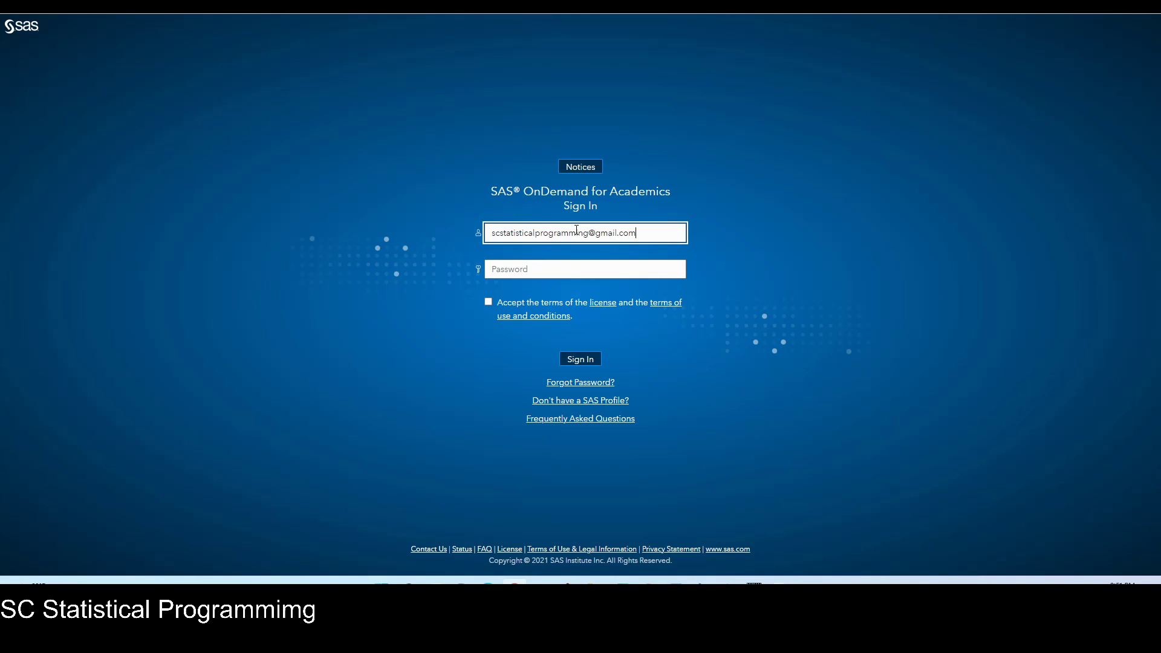
Sign in with the profile email and password after accepting the license and terms of use.
{"action": "left_click", "coordinate": [557, 270]}
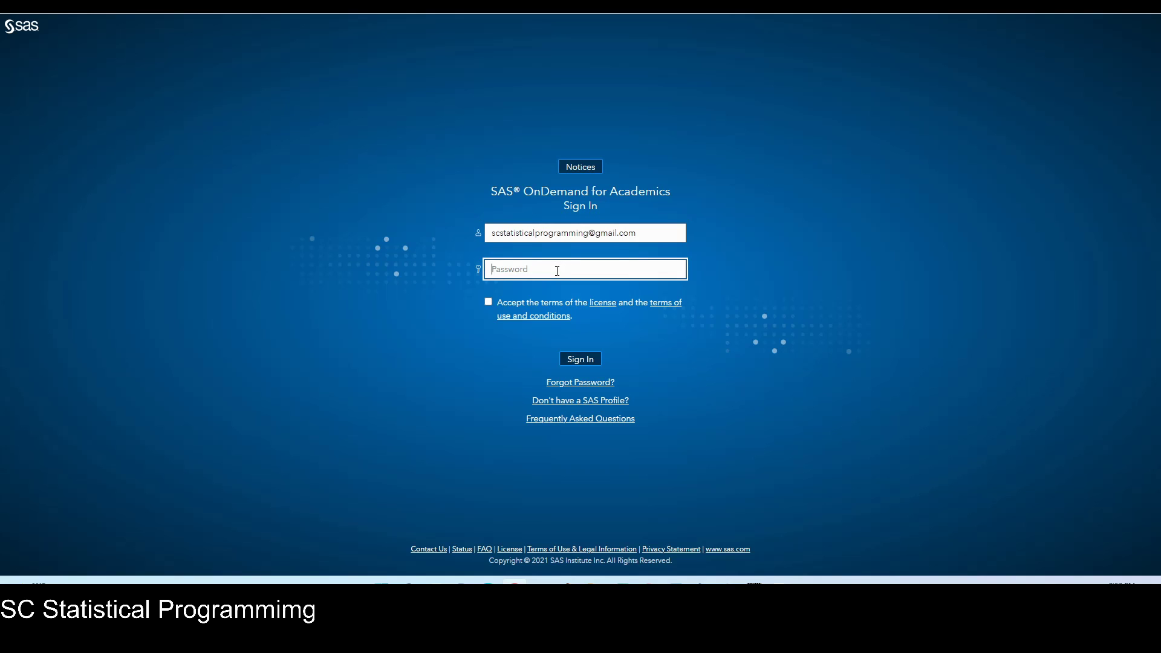
{"action": "type", "text": "************"}
{"action": "left_click", "coordinate": [488, 303]}
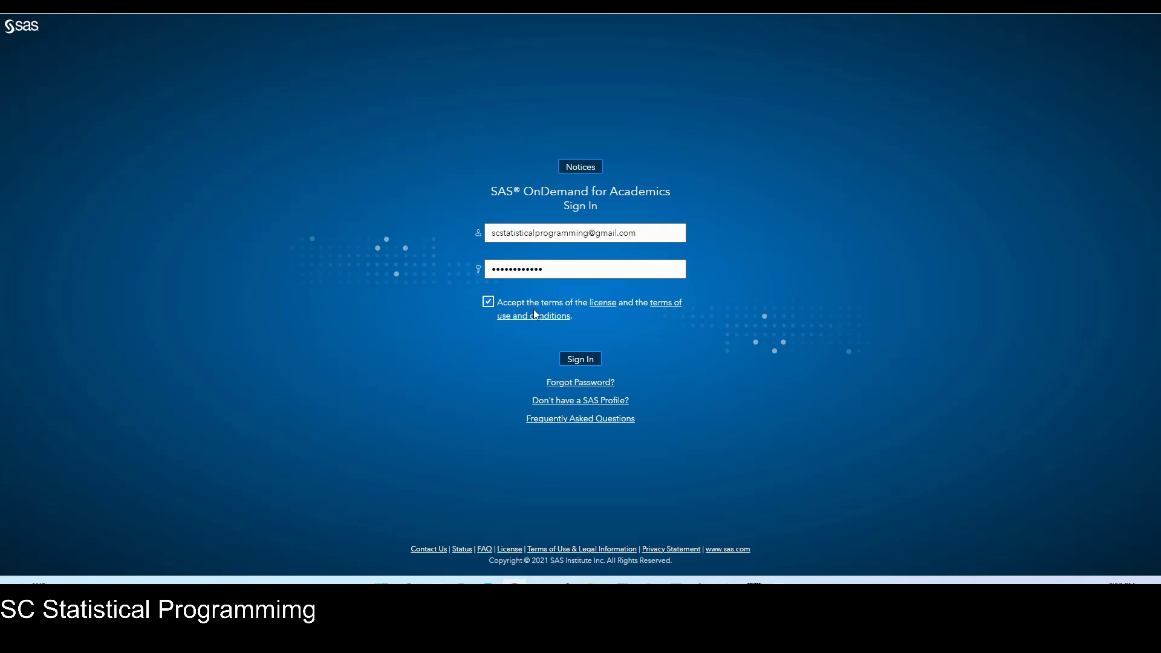
{"action": "left_click", "coordinate": [585, 360]}
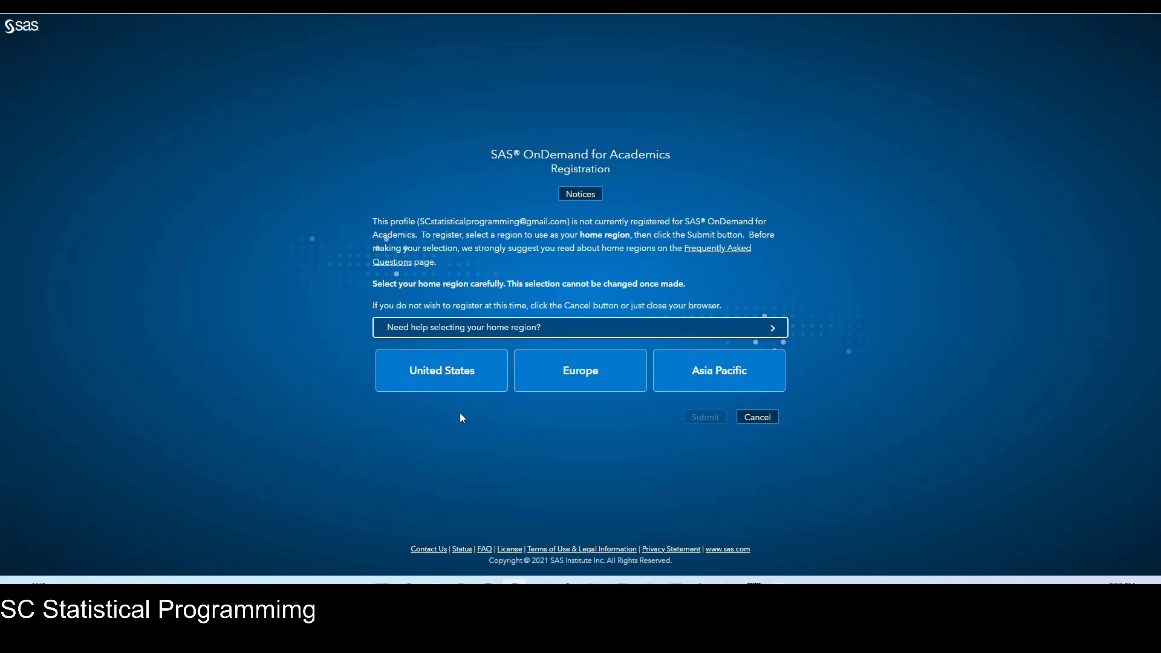
Choose United States as the home region, submit it, and confirm it as permanent.
{"action": "left_click", "coordinate": [450, 381]}
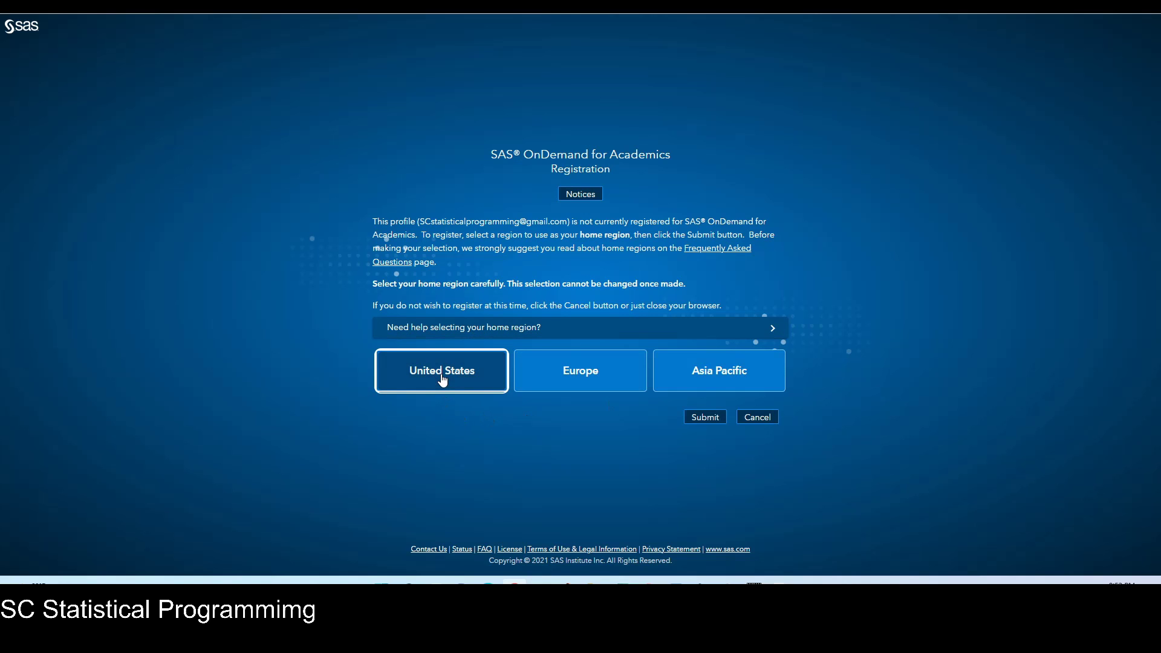
{"action": "left_click", "coordinate": [701, 420]}
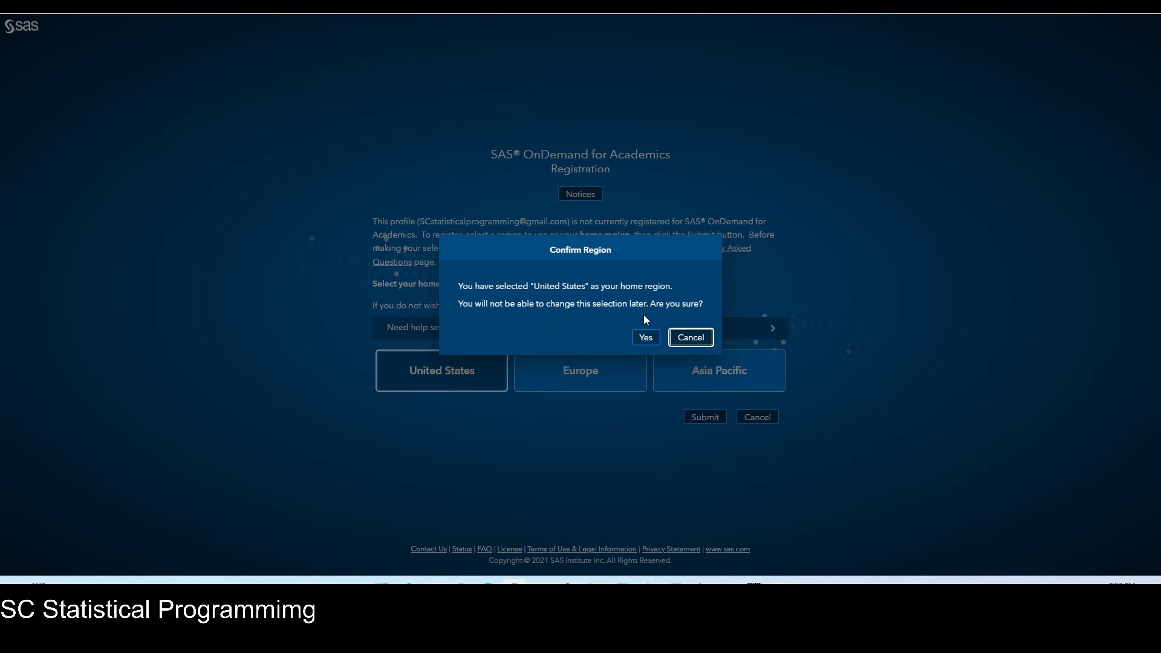
{"action": "left_click", "coordinate": [644, 337]}
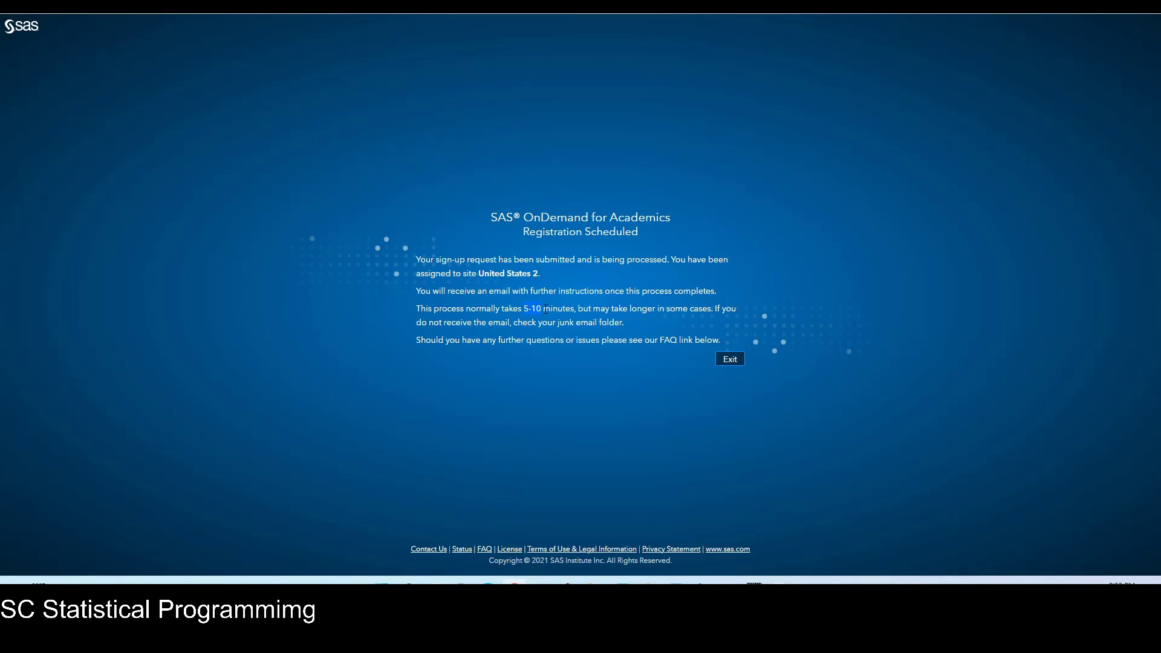
Highlight the 5-10 minute processing estimate on the Registration Scheduled page.
{"action": "left_click_drag", "start_coordinate": [550, 307], "coordinate": [570, 308]}
Exit the registration page and return to the Gmail inbox to check for the new email.
{"action": "left_click", "coordinate": [734, 356]}
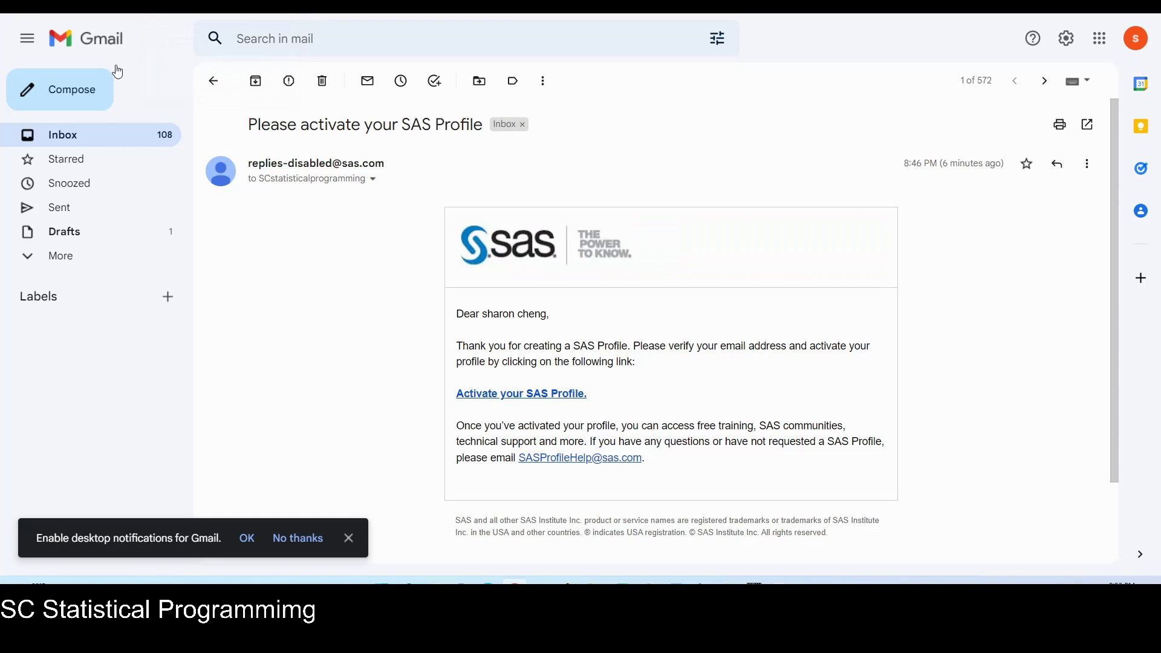
{"action": "left_click", "coordinate": [85, 140]}
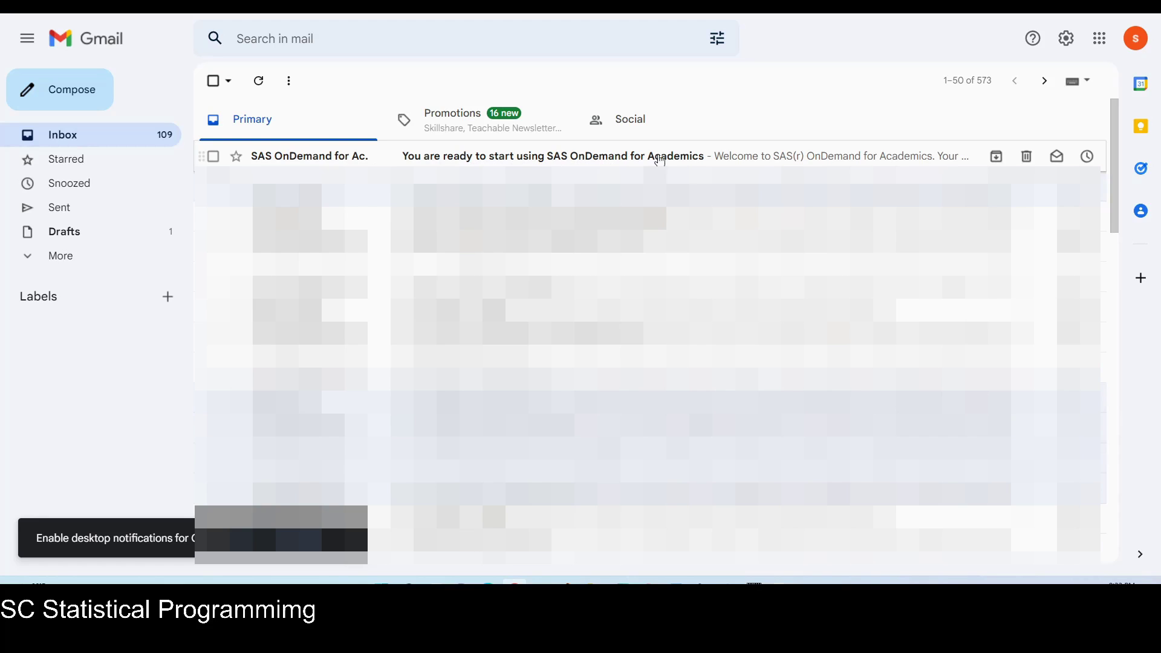
Open the SAS OnDemand for Academics welcome email and highlight the assigned user ID.
{"action": "left_click", "coordinate": [616, 161]}
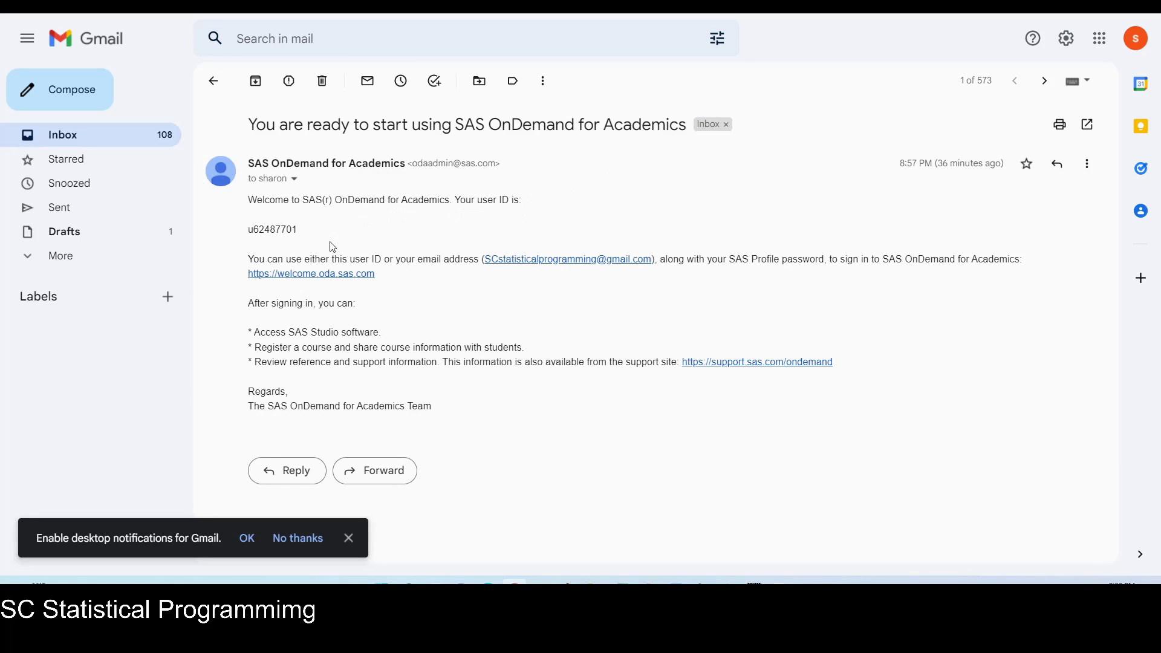
{"action": "left_click_drag", "start_coordinate": [298, 230], "coordinate": [248, 230]}
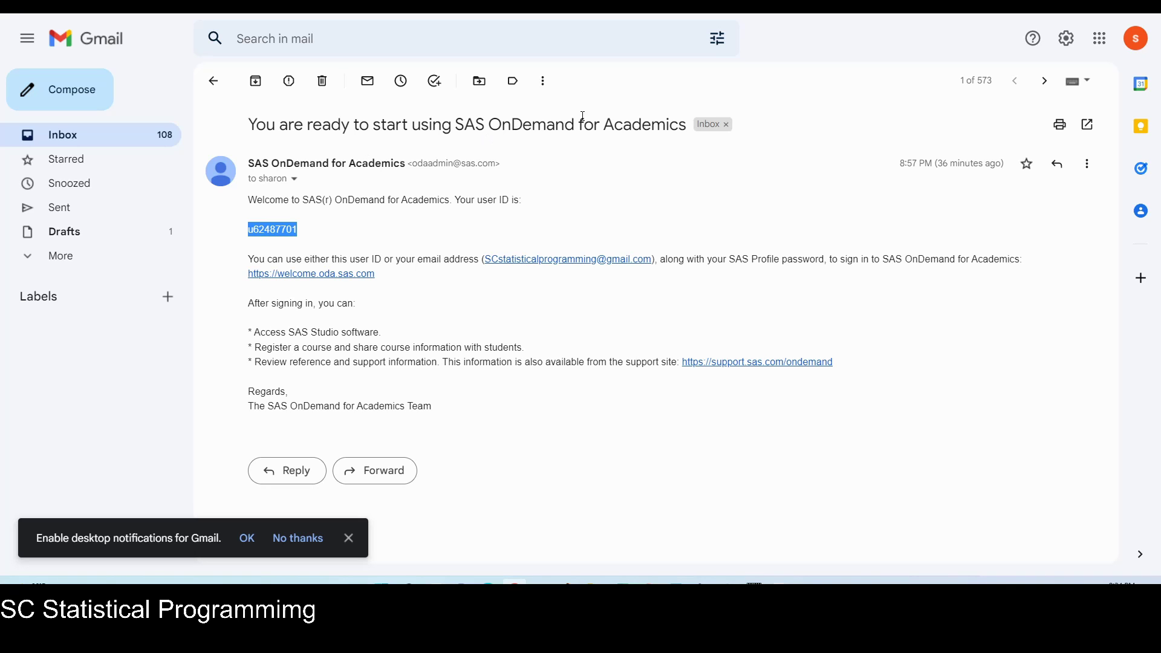
Back on the SAS sign-in page, sign in with the profile email and password, accepting the terms.
{"action": "left_click", "coordinate": [810, 7]}
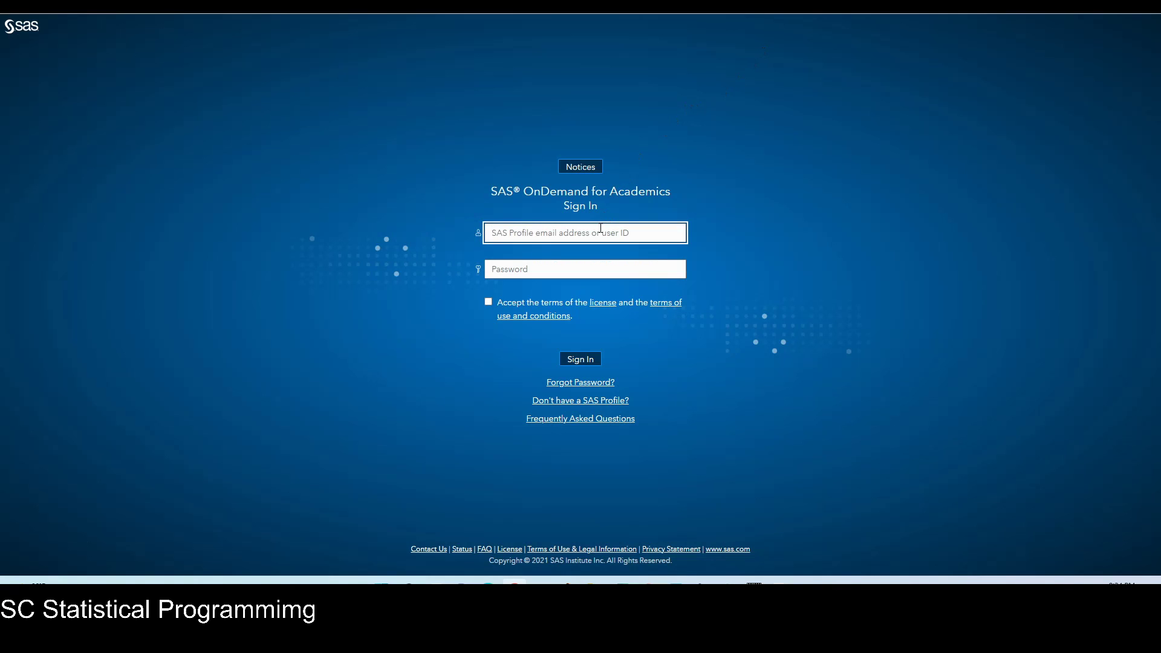
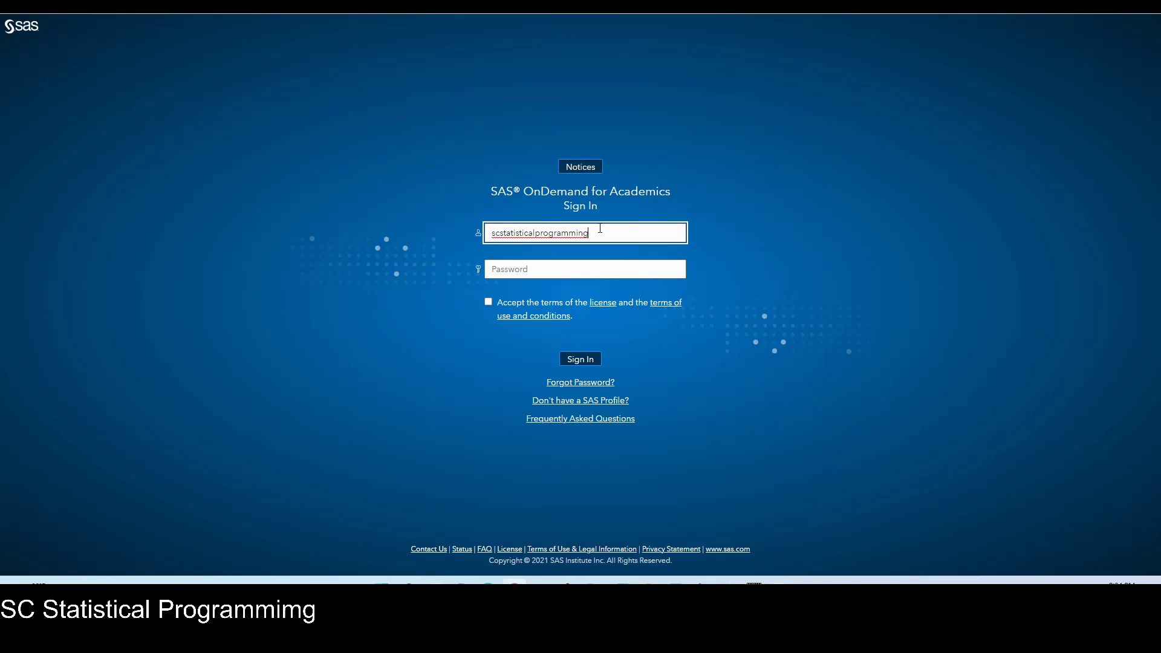
{"action": "left_click", "coordinate": [588, 272]}
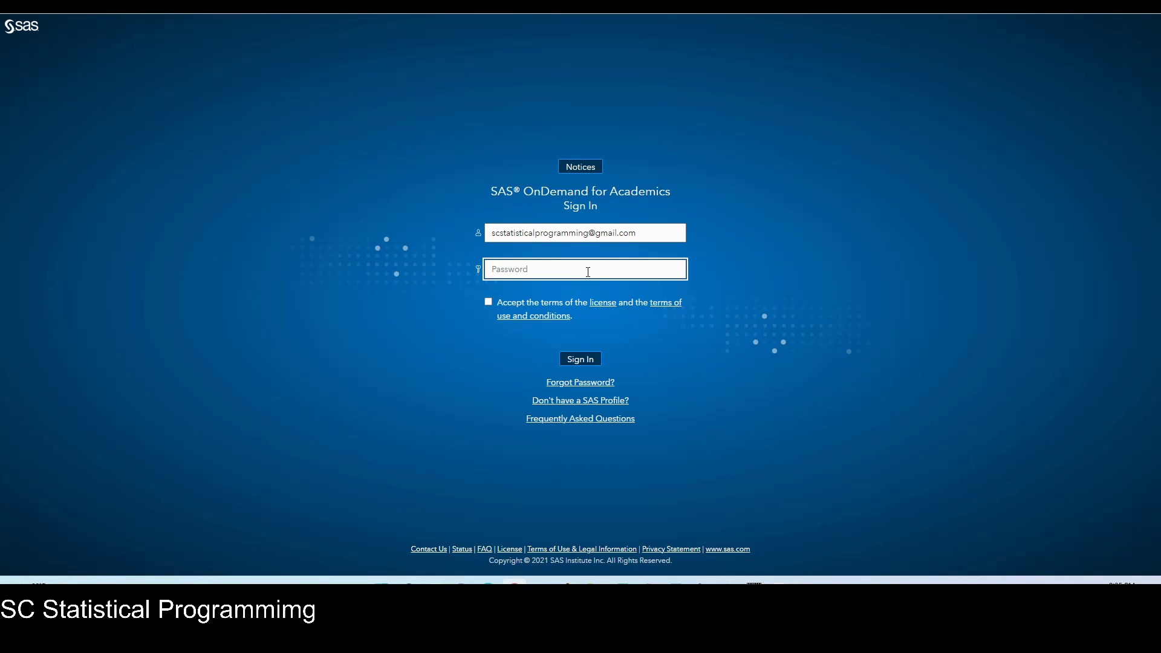
{"action": "type", "text": "••••••••••••"}
{"action": "left_click", "coordinate": [489, 303]}
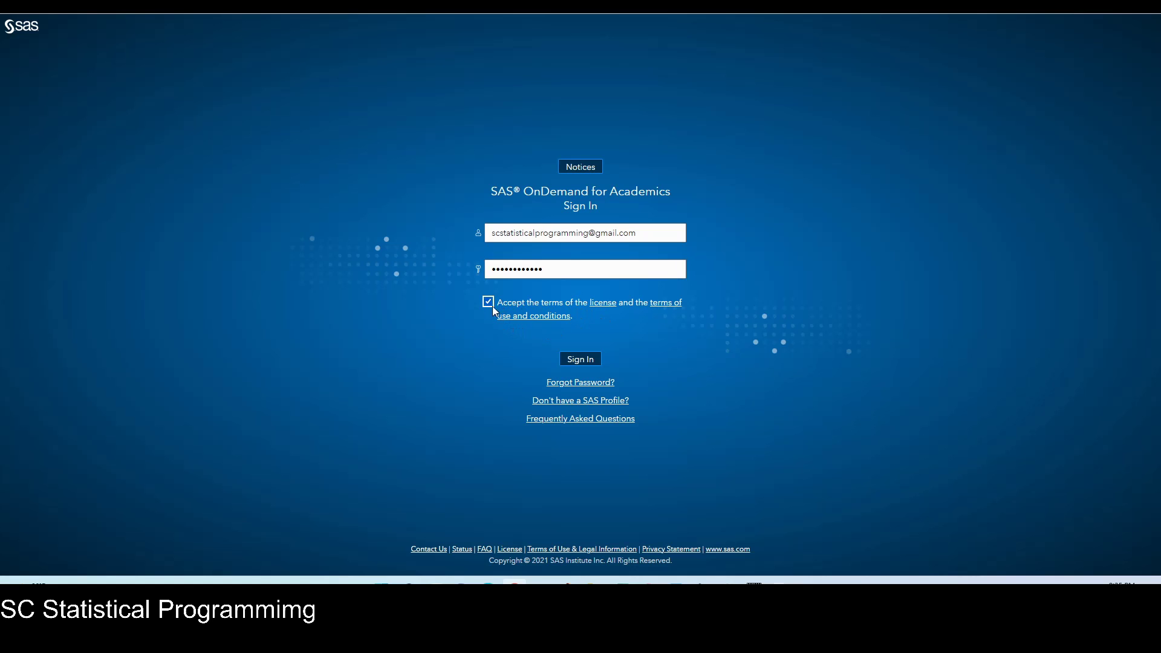
{"action": "left_click", "coordinate": [586, 358]}
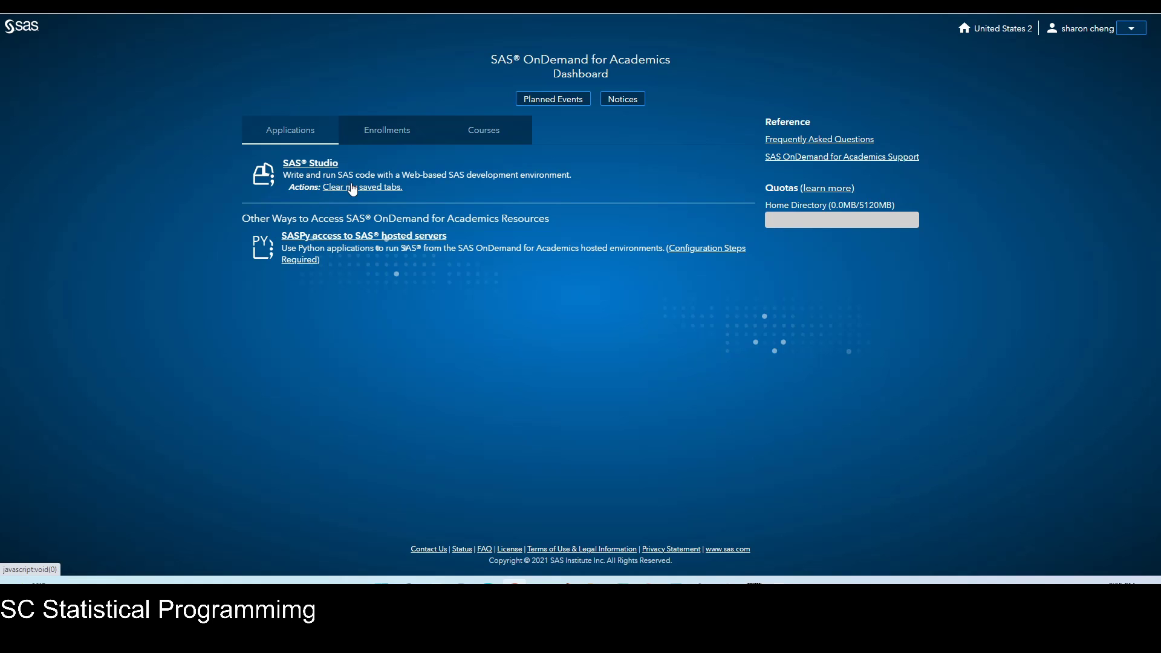
Launch SAS Studio from the Dashboard's Applications list.
{"action": "left_click", "coordinate": [317, 163]}
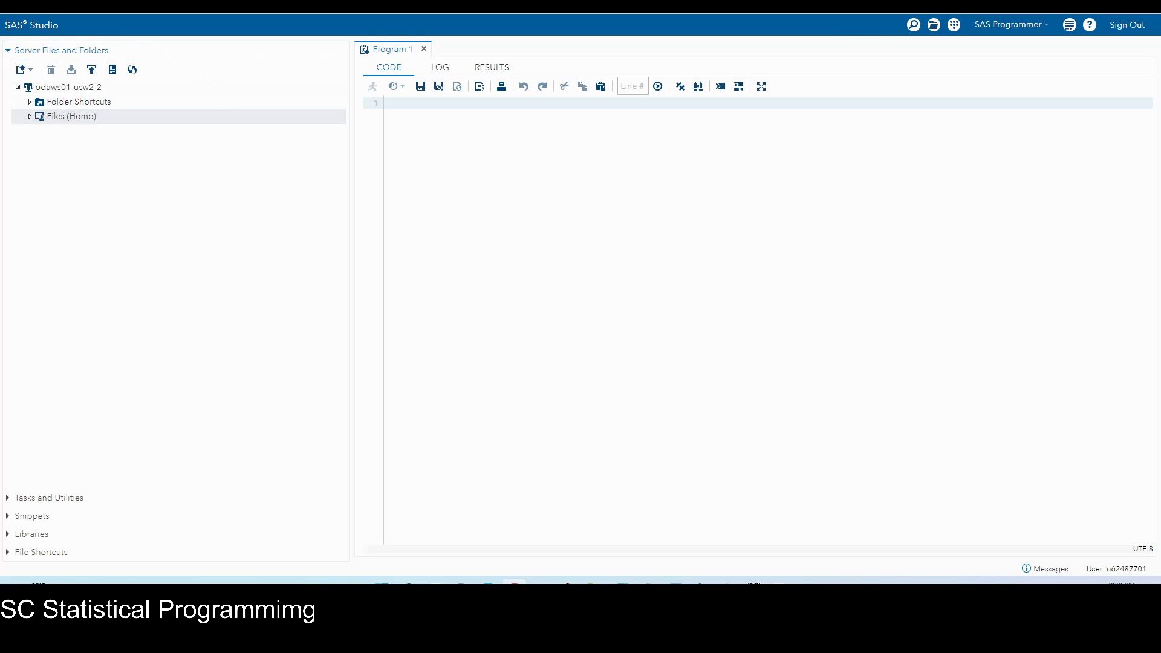
Highlight the SAS Studio title and select Files (Home) in the server file tree.
{"action": "left_click_drag", "start_coordinate": [7, 25], "coordinate": [66, 28]}
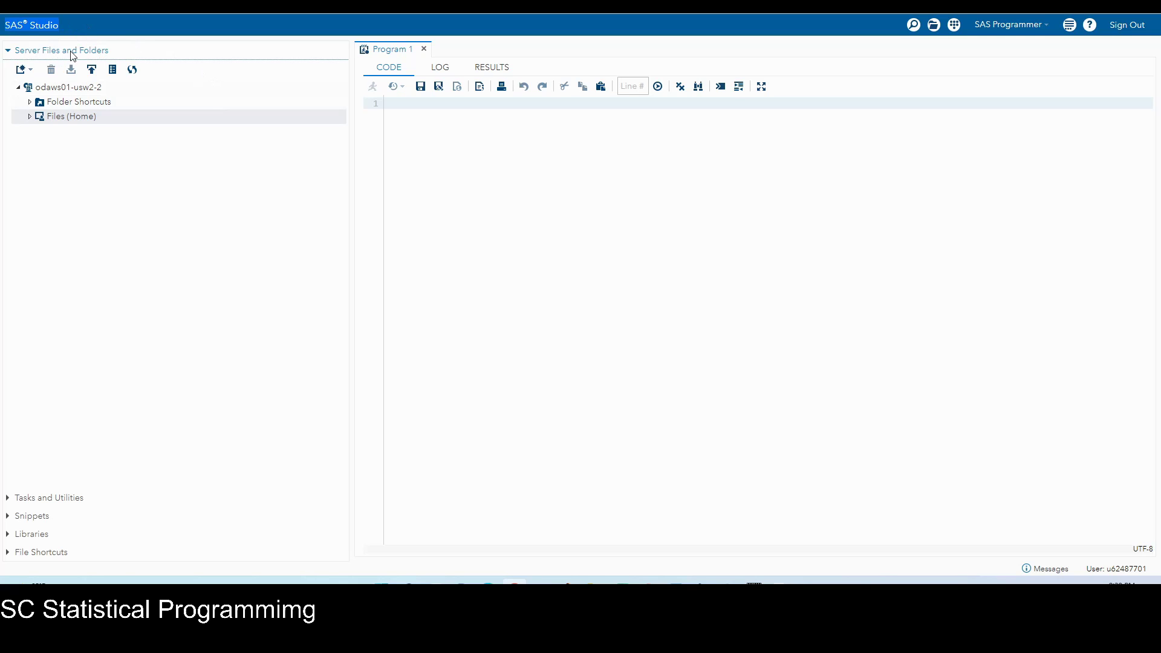
{"action": "left_click", "coordinate": [84, 121]}
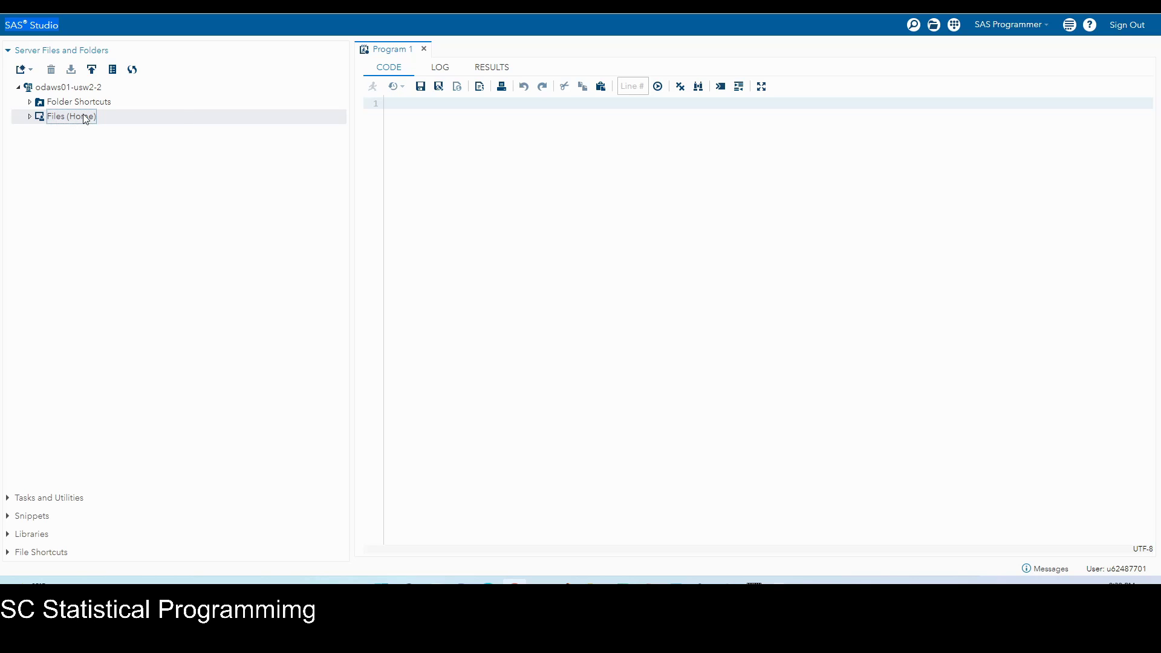
{"action": "right_click", "coordinate": [86, 118]}
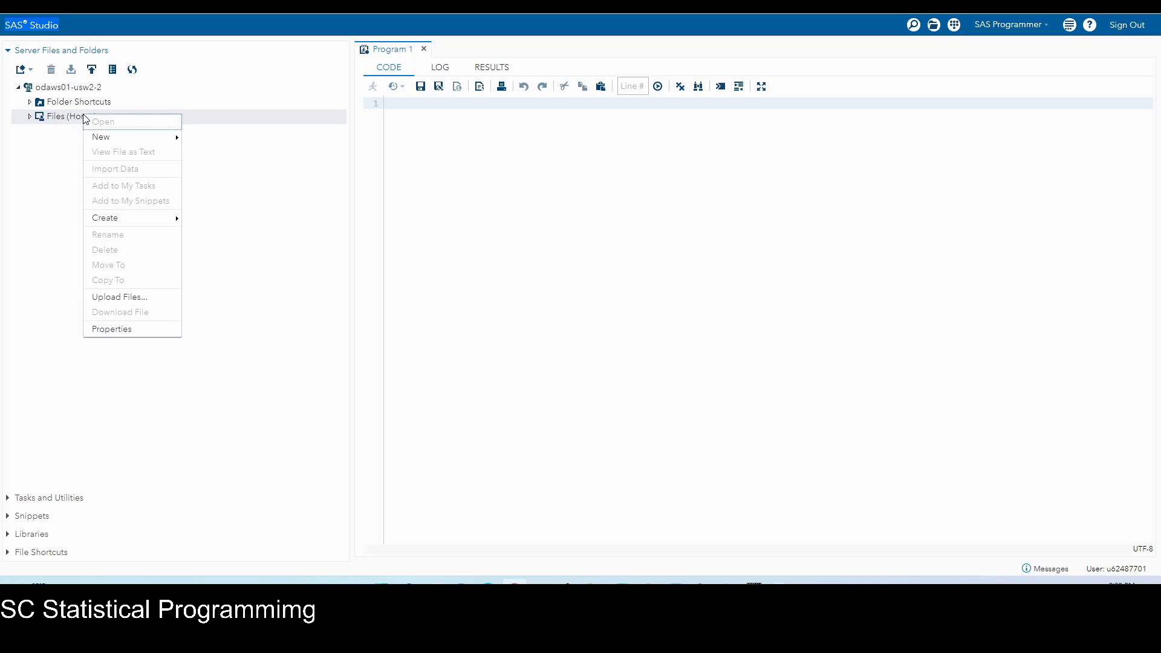
{"action": "left_click", "coordinate": [115, 330]}
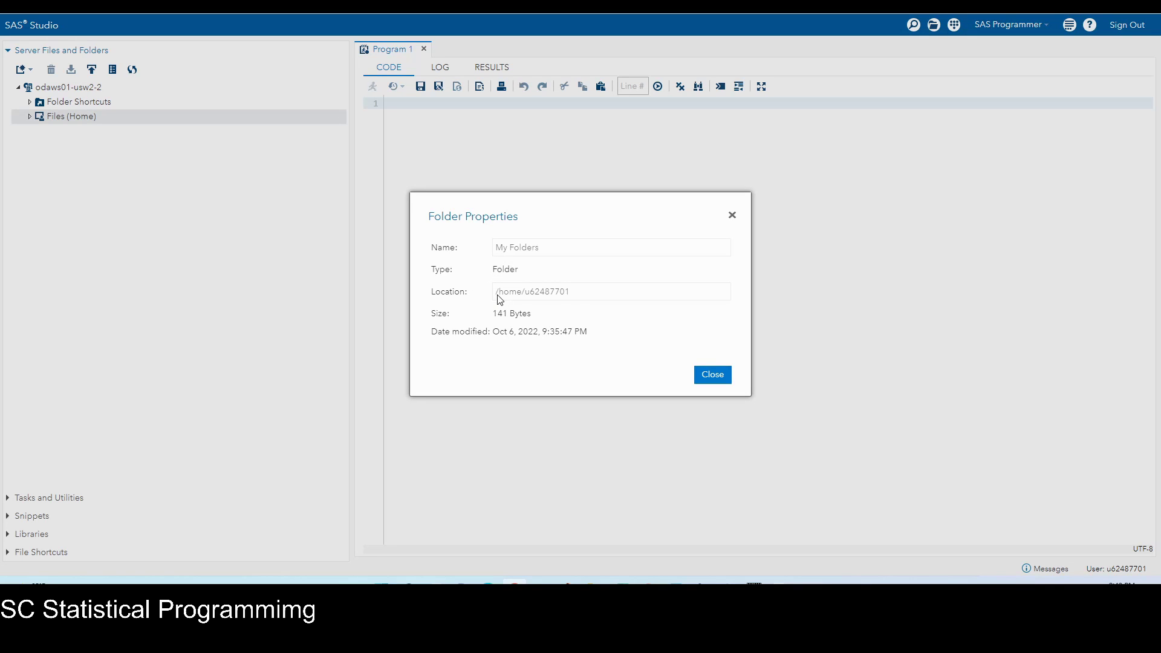
{"action": "left_click_drag", "start_coordinate": [578, 296], "coordinate": [436, 300]}
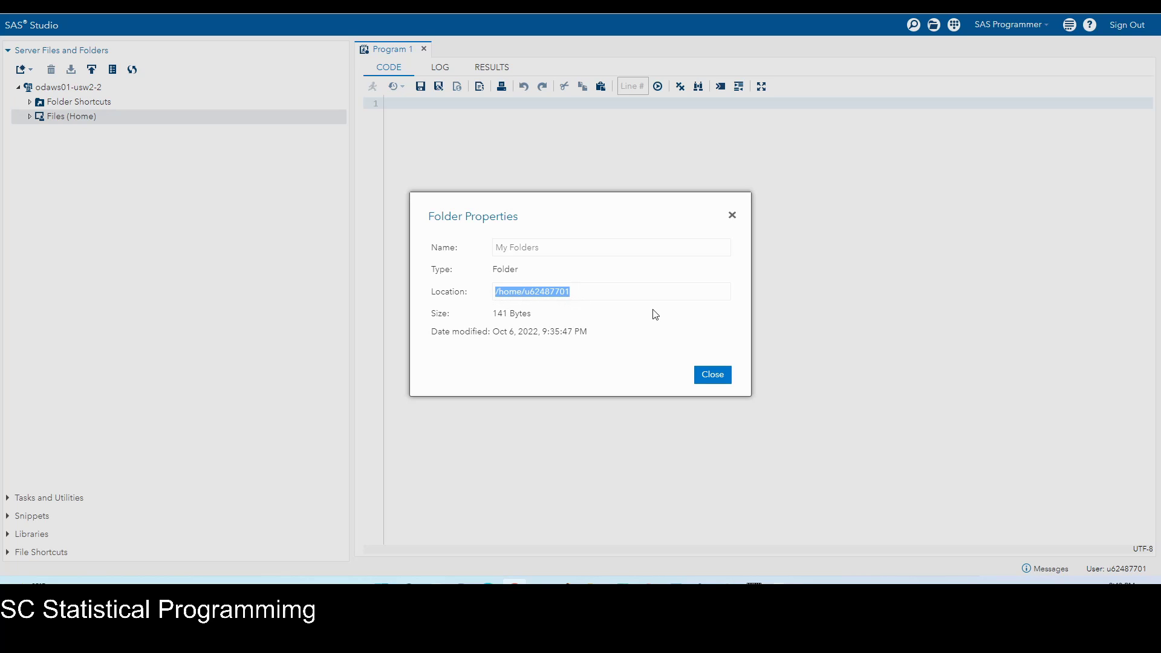
{"action": "left_click", "coordinate": [718, 376]}
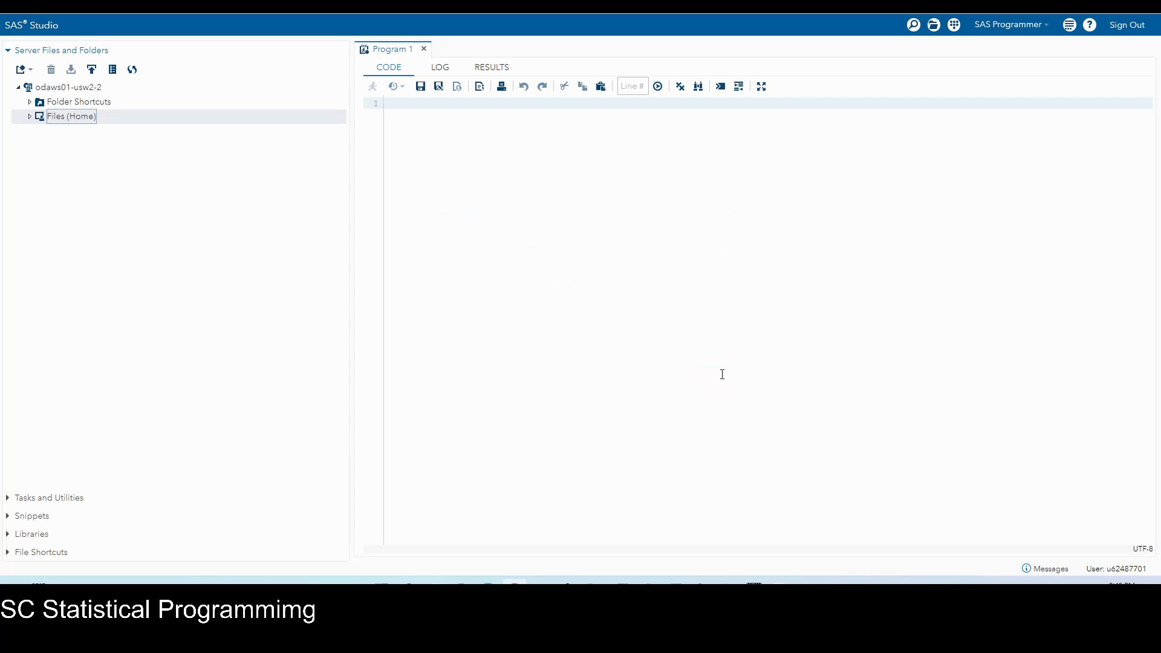
Expand Files (Home) in the server tree to reveal the sasuser.v94 folder.
{"action": "double_click", "coordinate": [305, 121]}
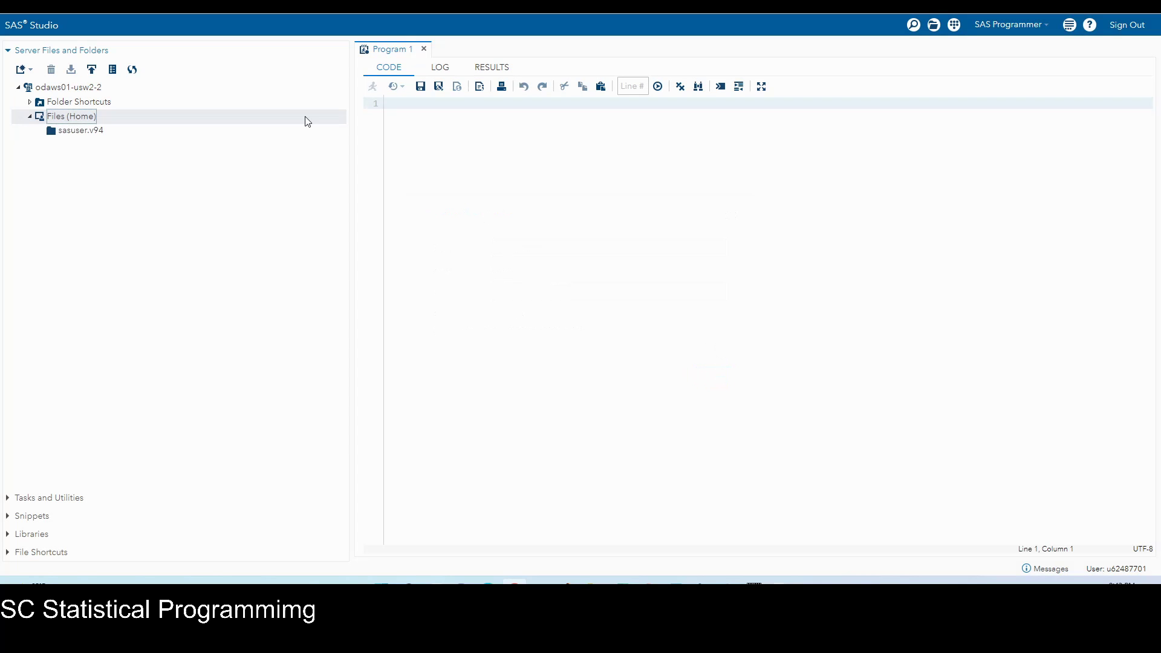